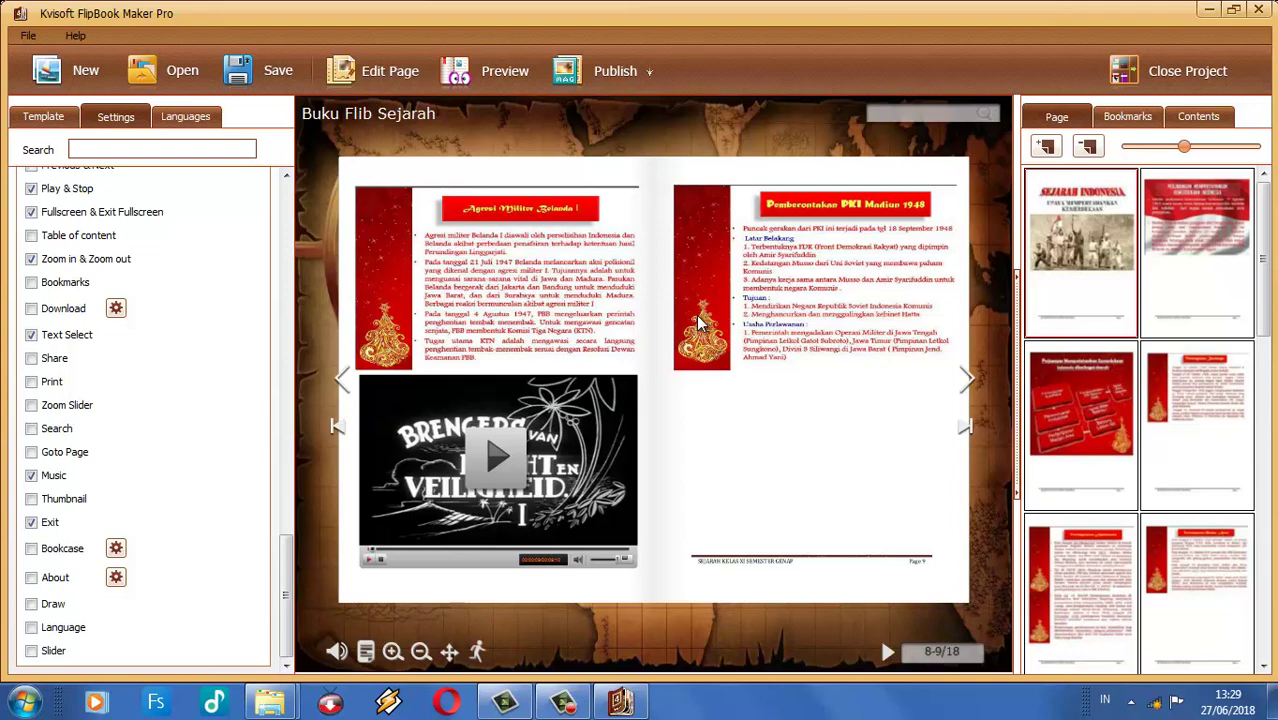
Step: Review the available magazine publishing formats and the options for publishing as video, leaving both without publishing
click(618, 66)
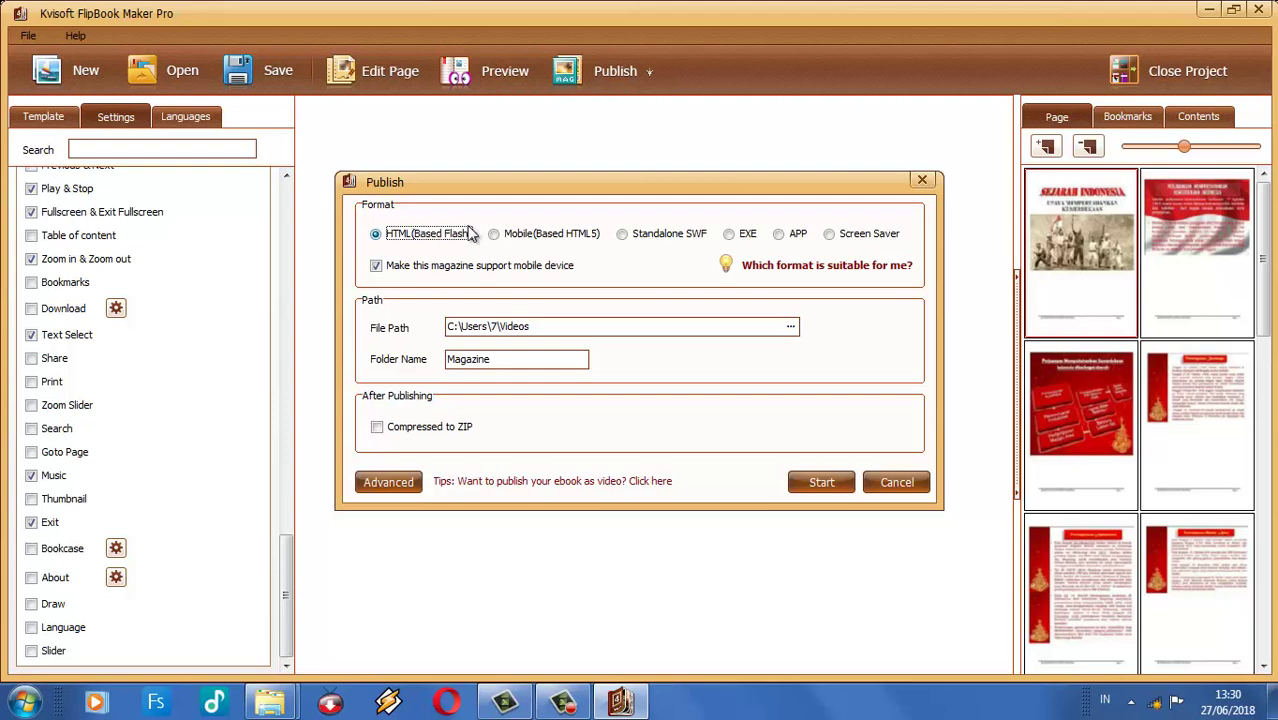
click(510, 233)
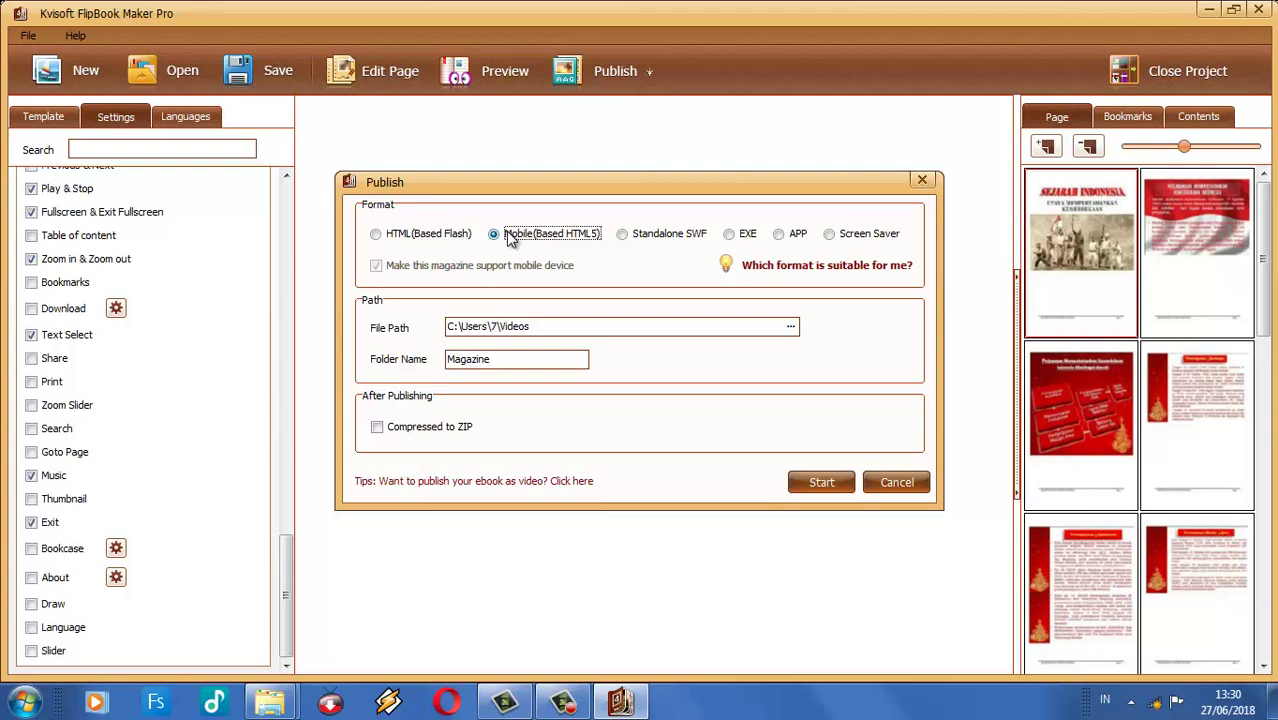
click(646, 241)
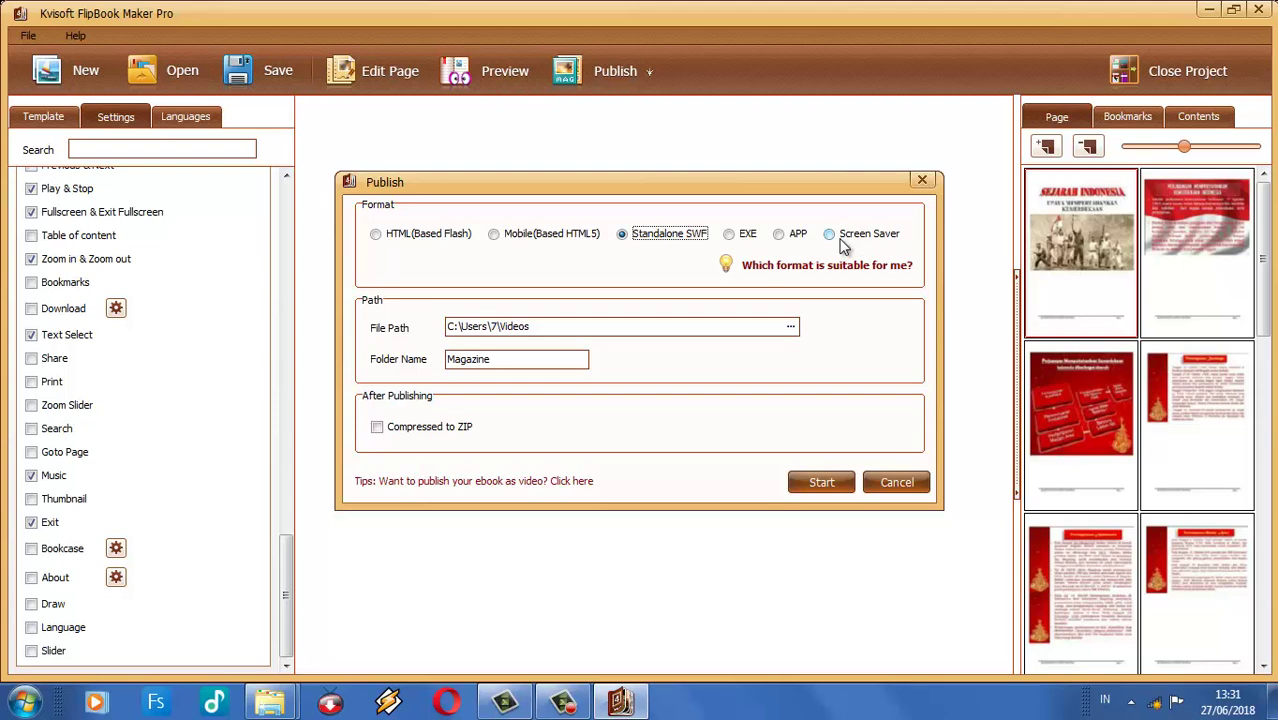
click(453, 237)
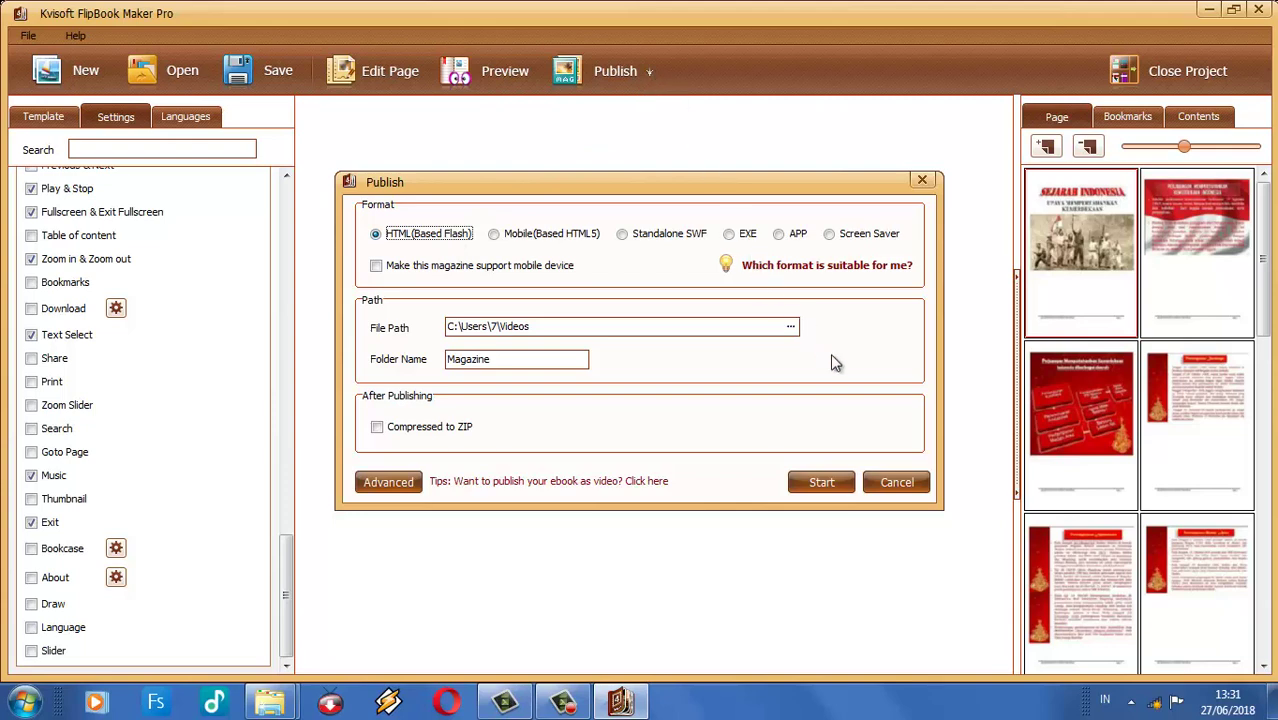
click(884, 487)
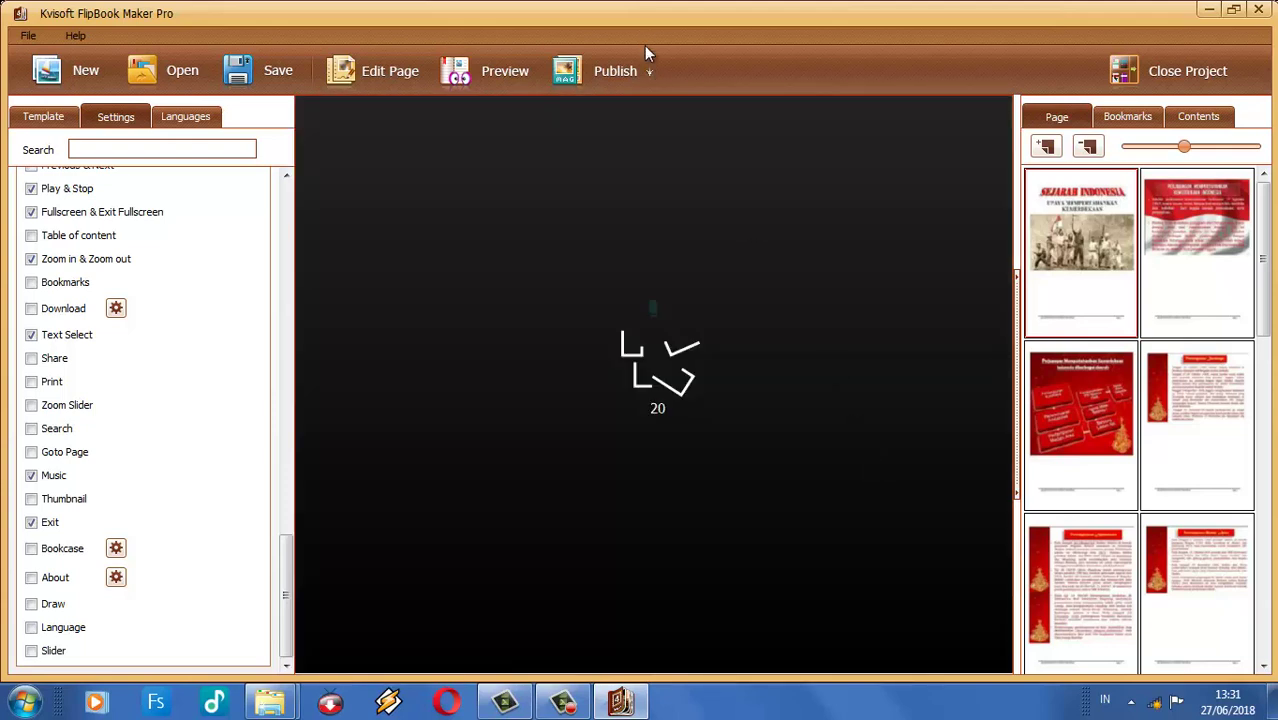
click(648, 73)
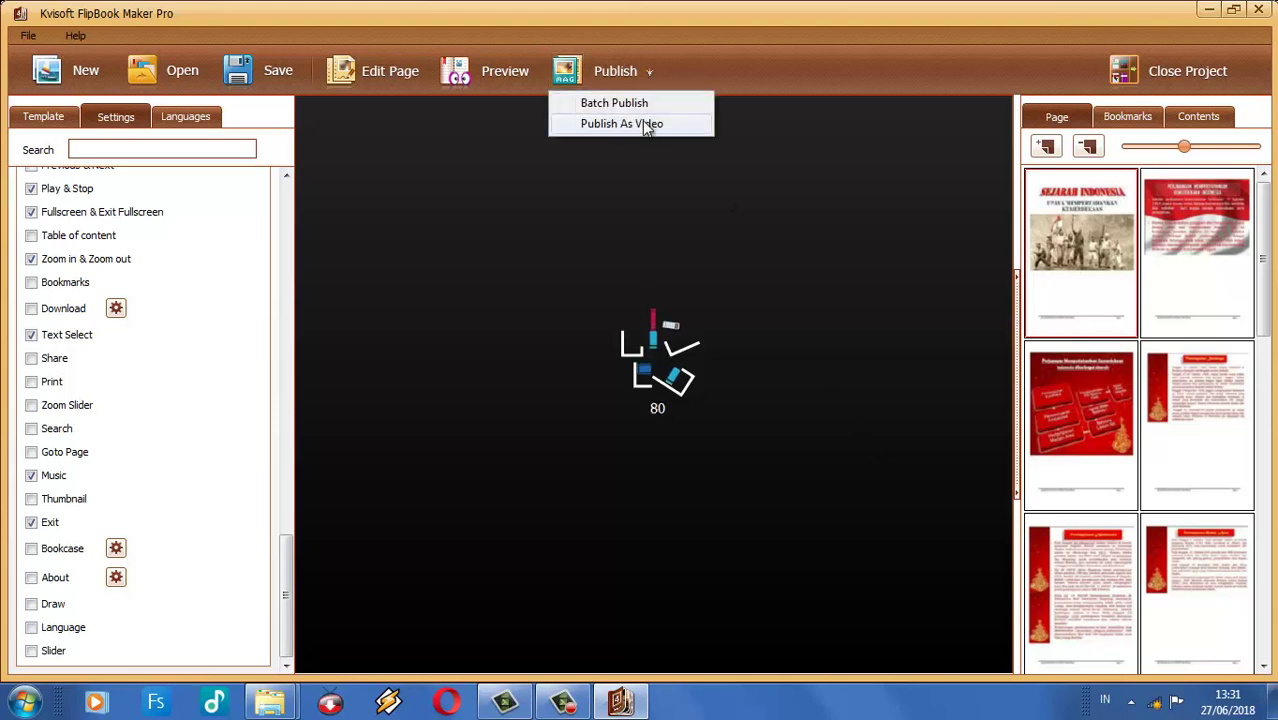
click(642, 121)
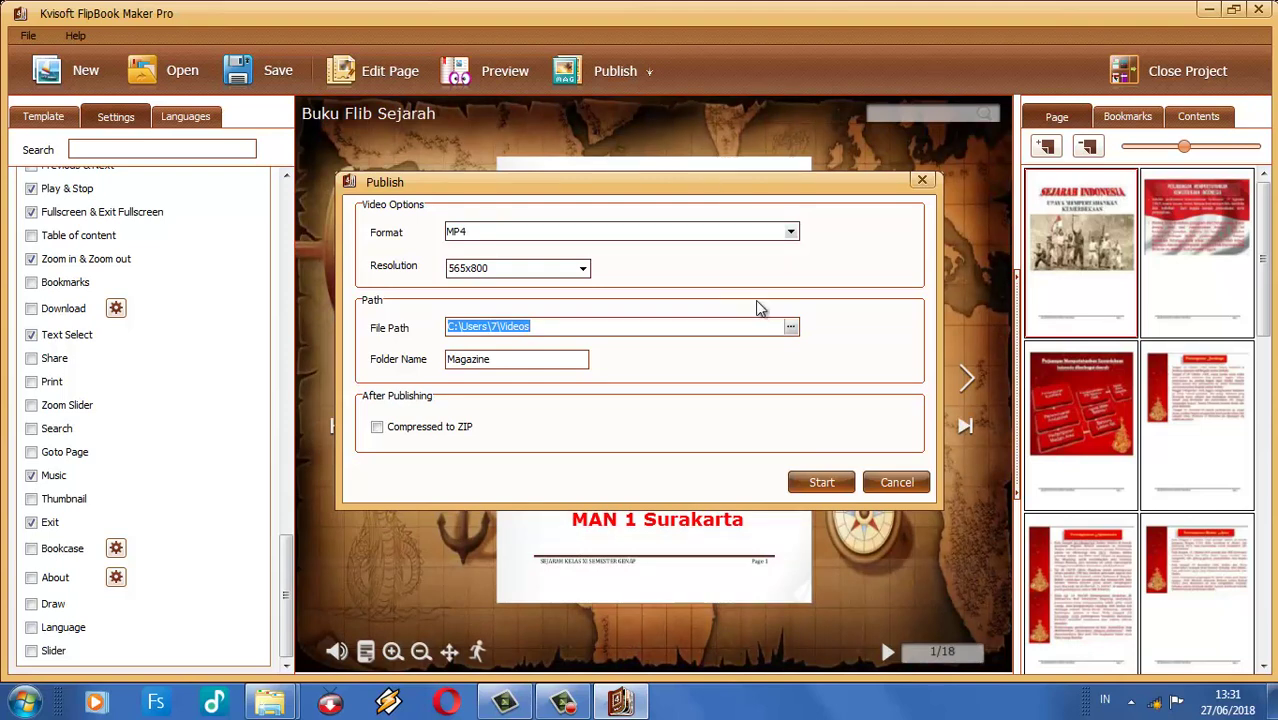
click(888, 483)
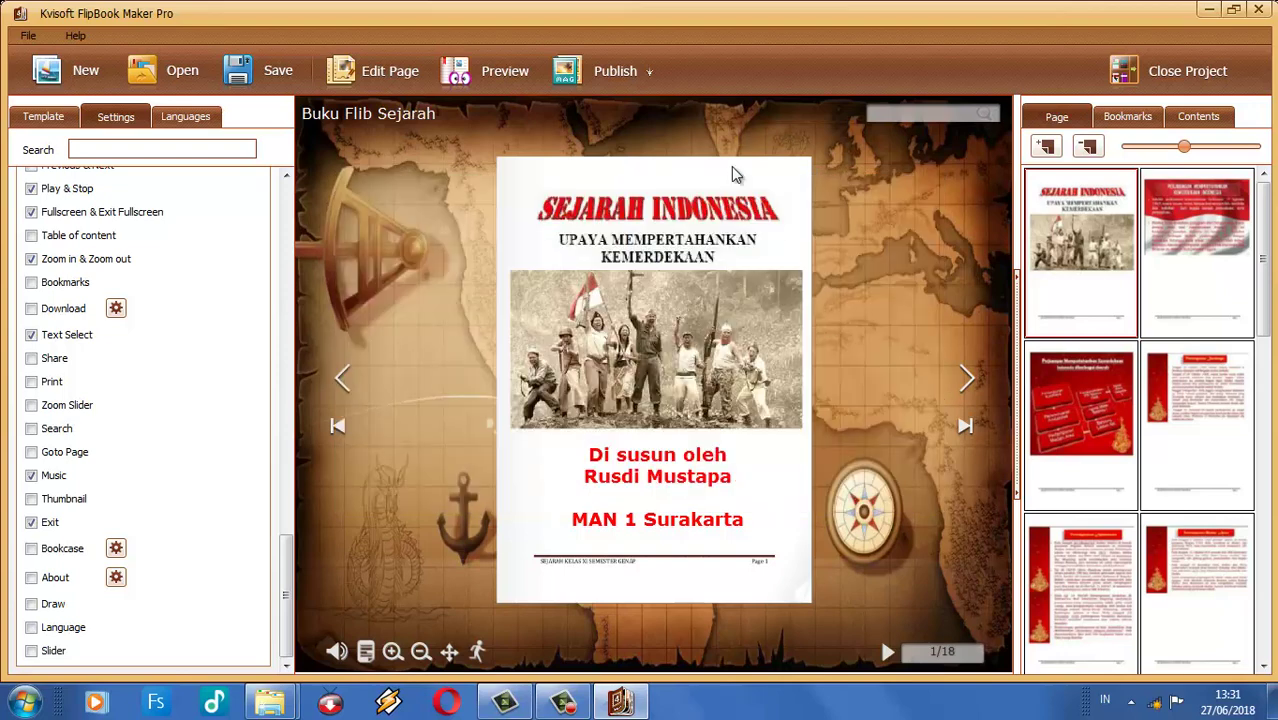
Step: Publish the flipbook as Flash-based HTML with mobile support and ZIP compression into the Magazine folder, and select the resulting embed code
click(617, 70)
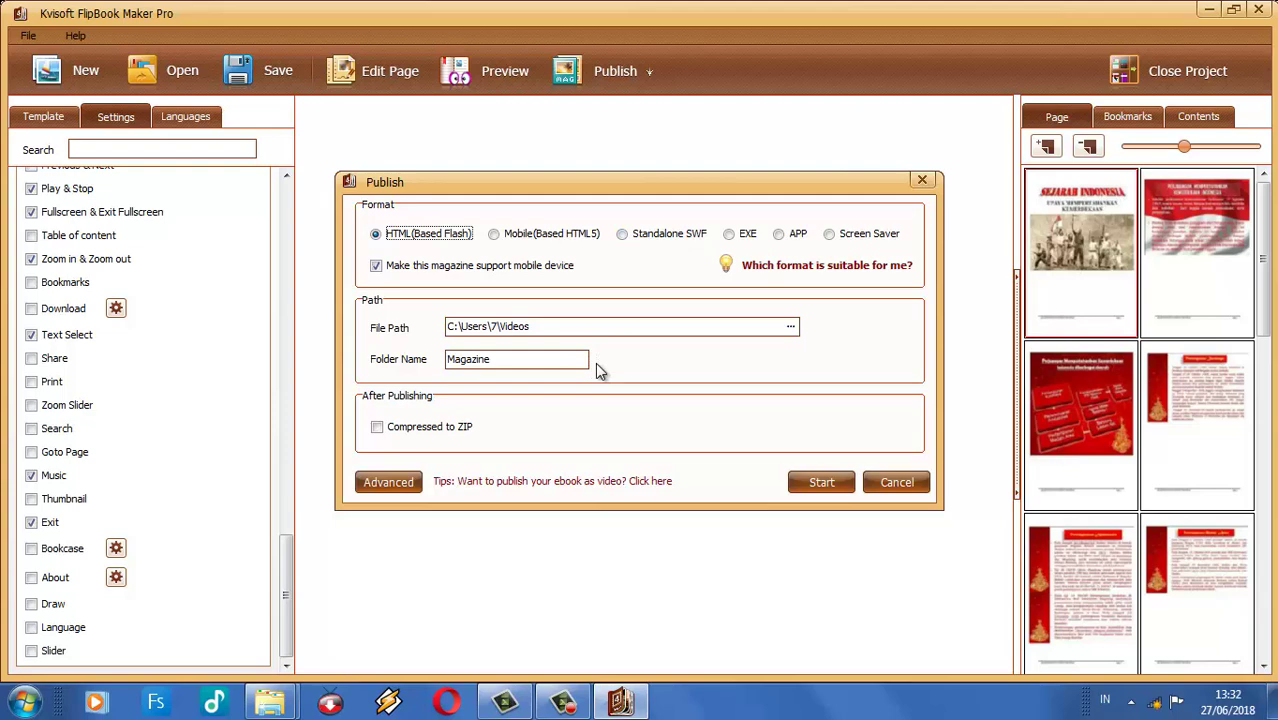
click(445, 430)
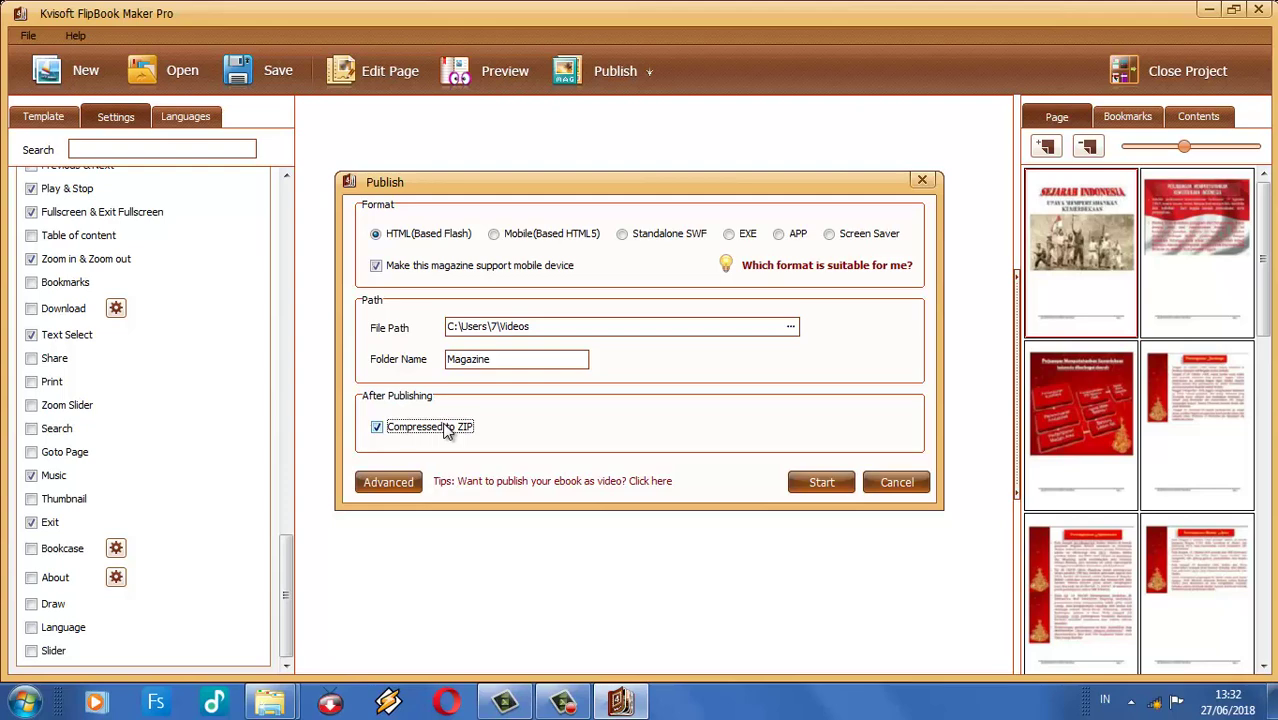
click(825, 484)
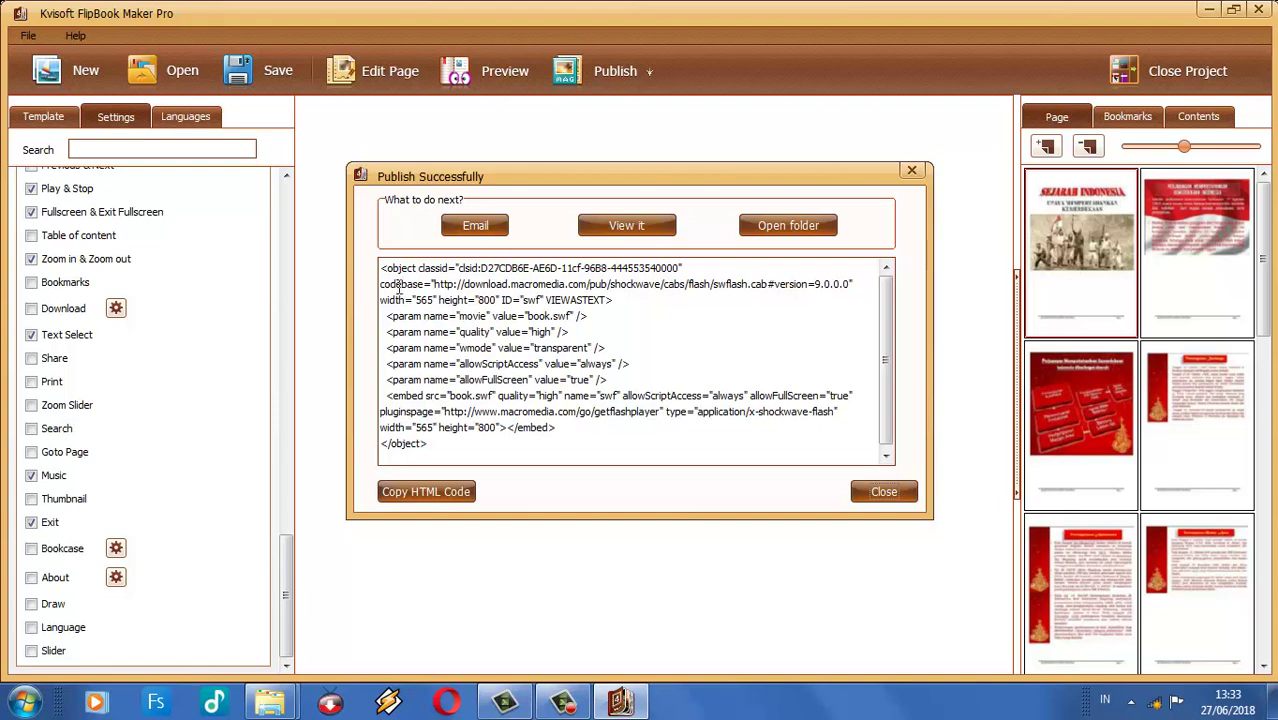
drag(383, 268, 617, 454)
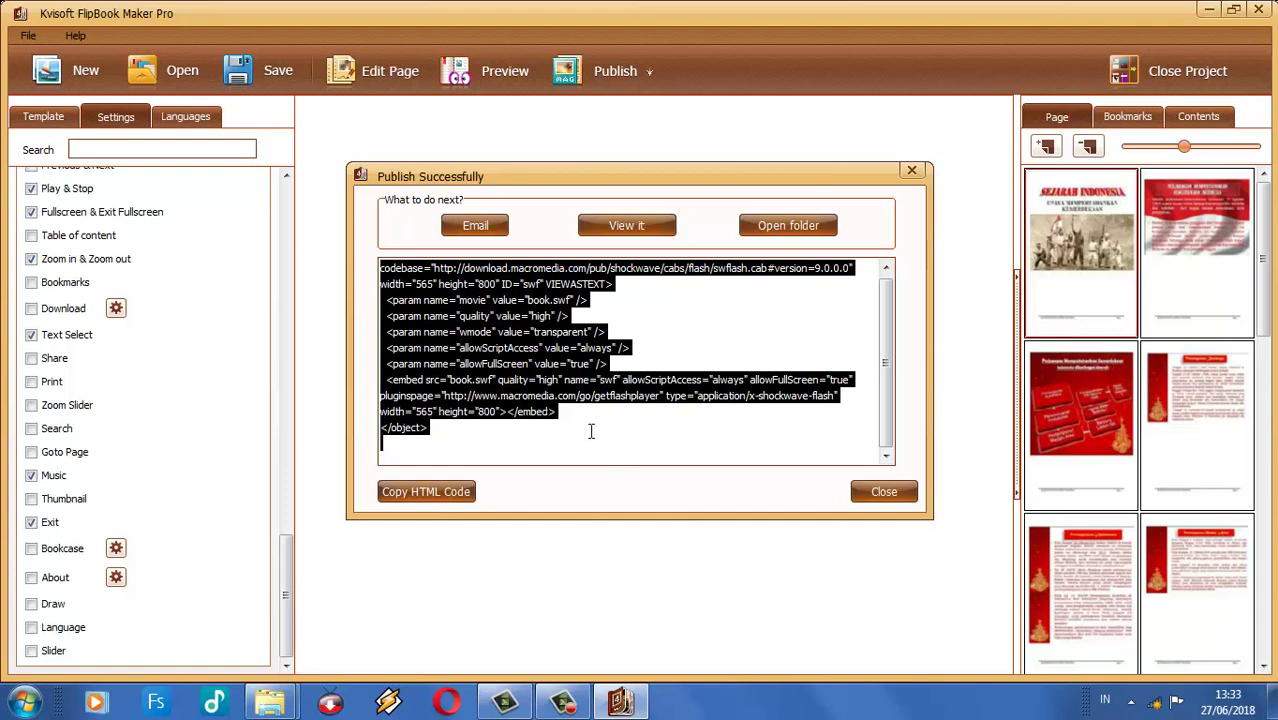
Step: View the published flipbook in the web browser and allow Flash to run on its page
click(657, 226)
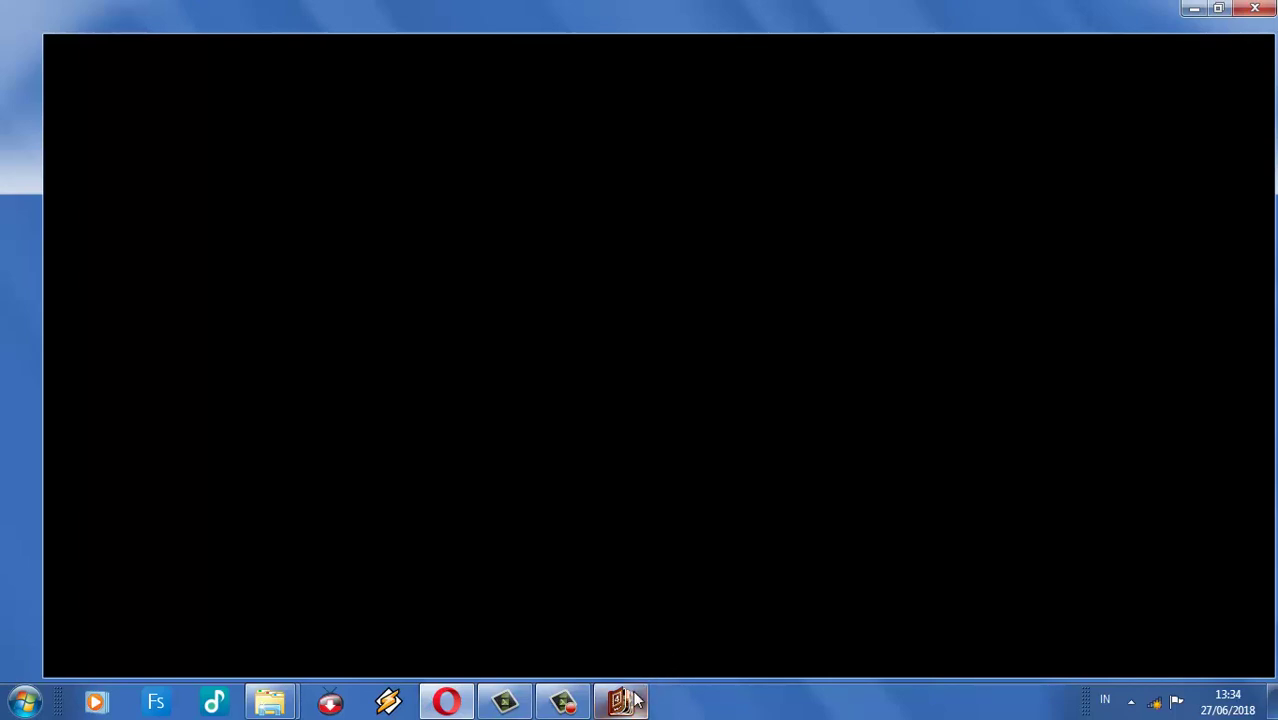
mouse_move(636, 697)
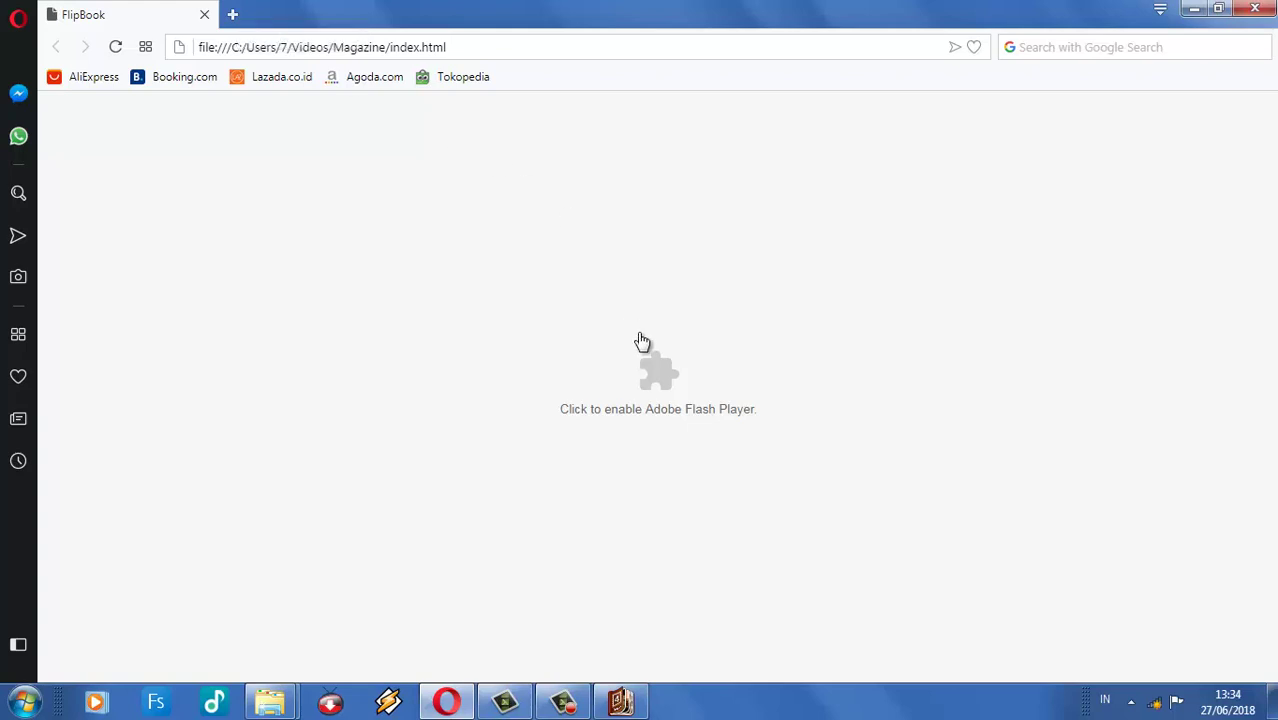
click(662, 374)
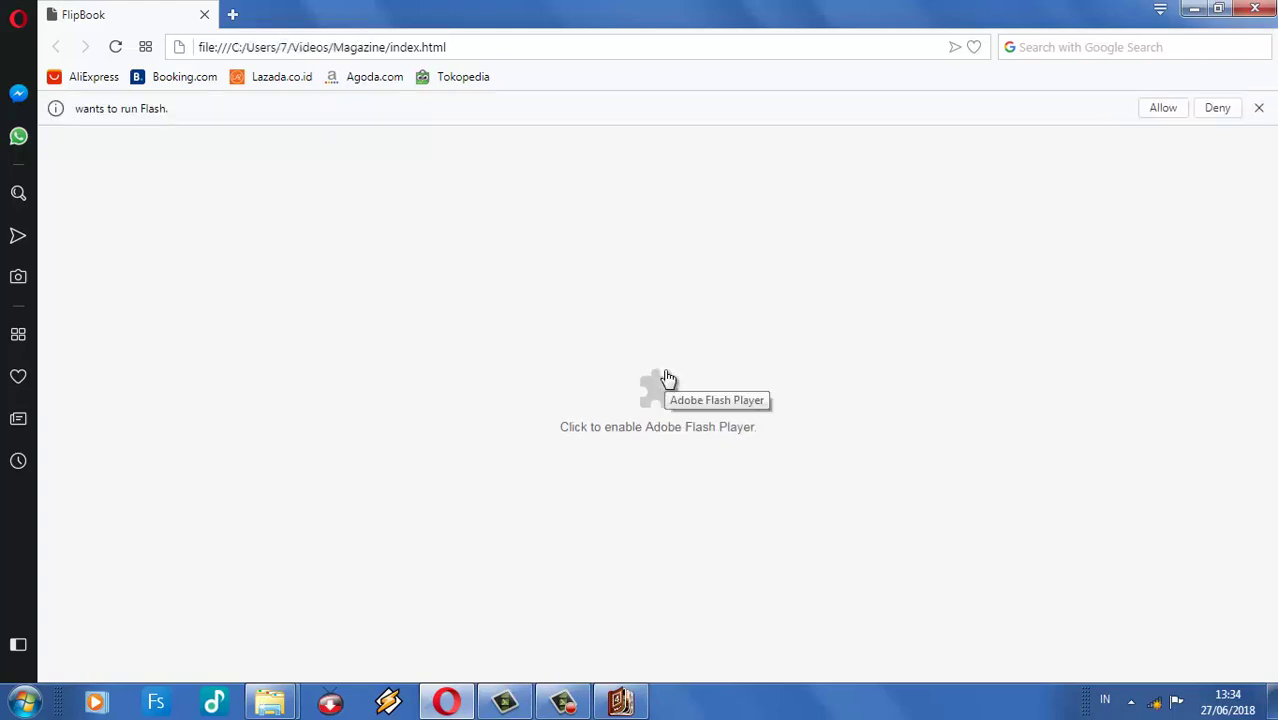
right_click(653, 380)
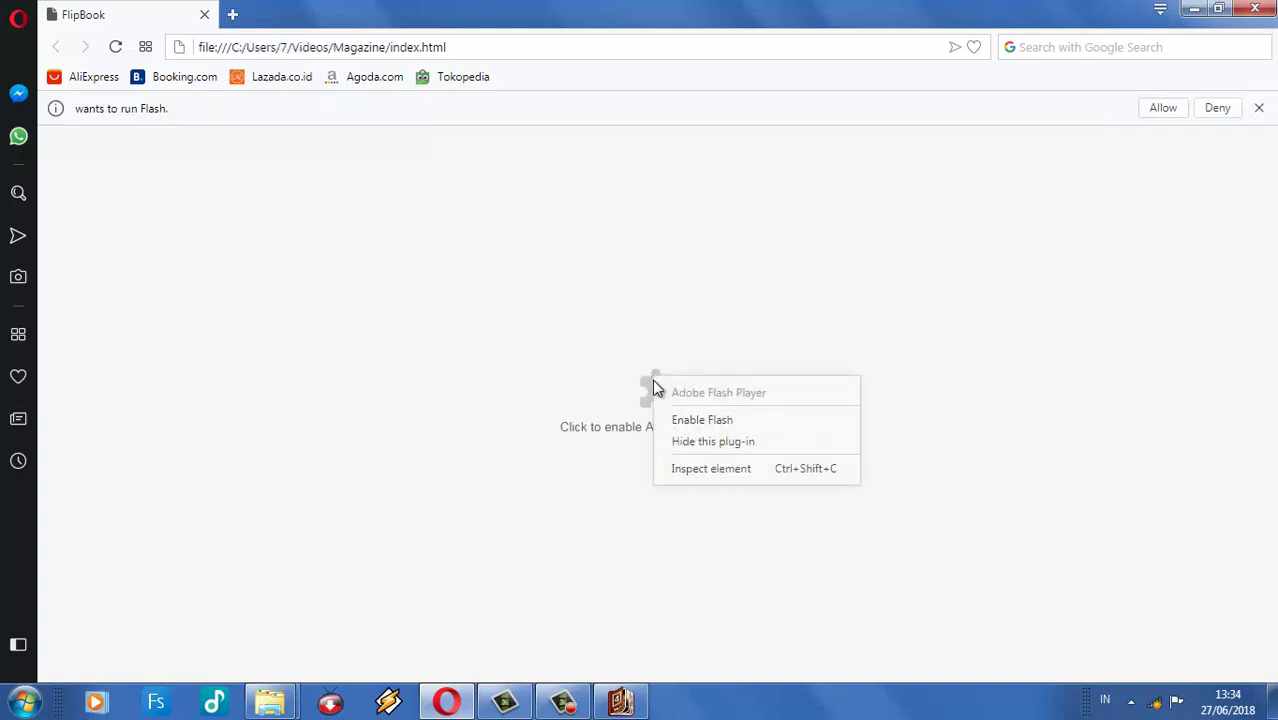
click(678, 420)
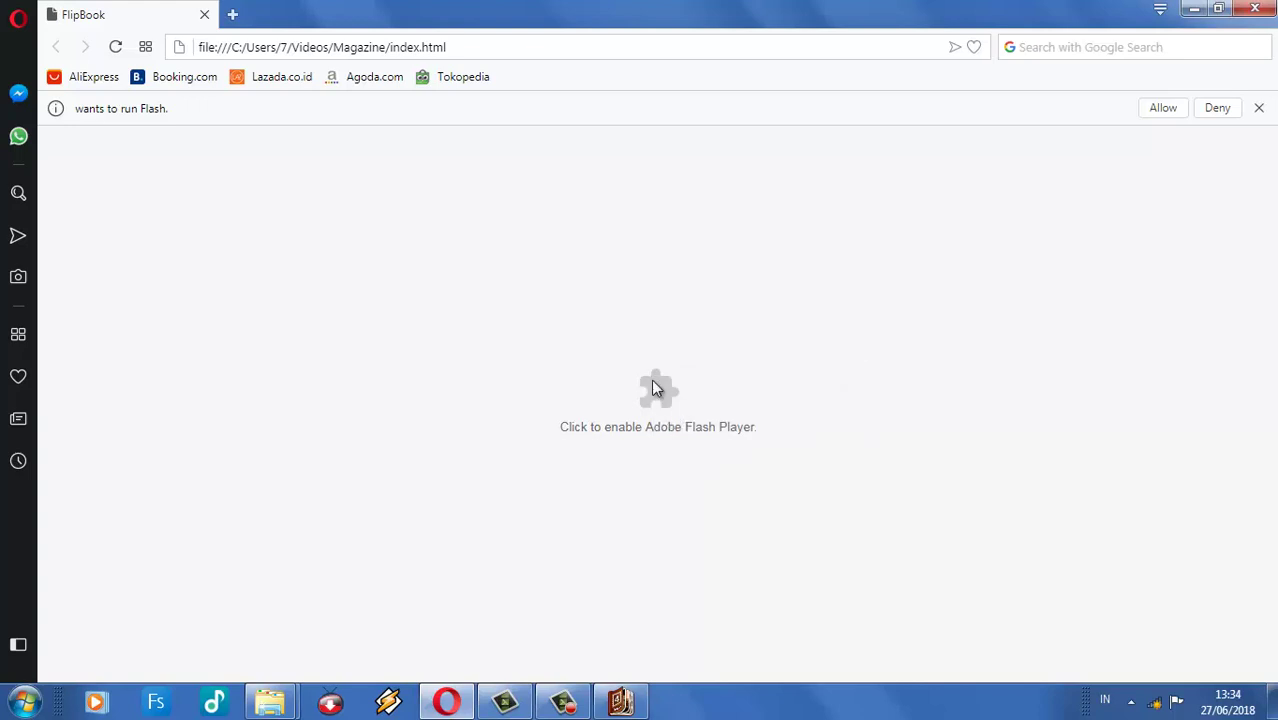
right_click(654, 388)
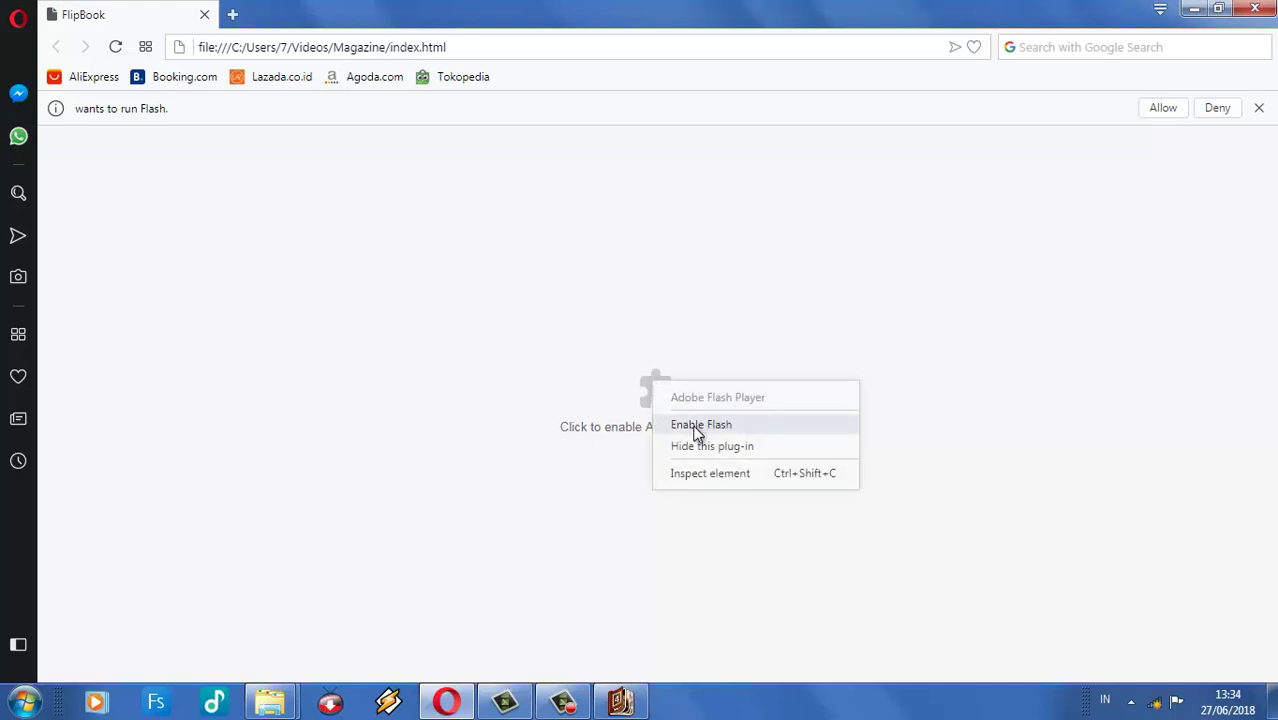
click(697, 432)
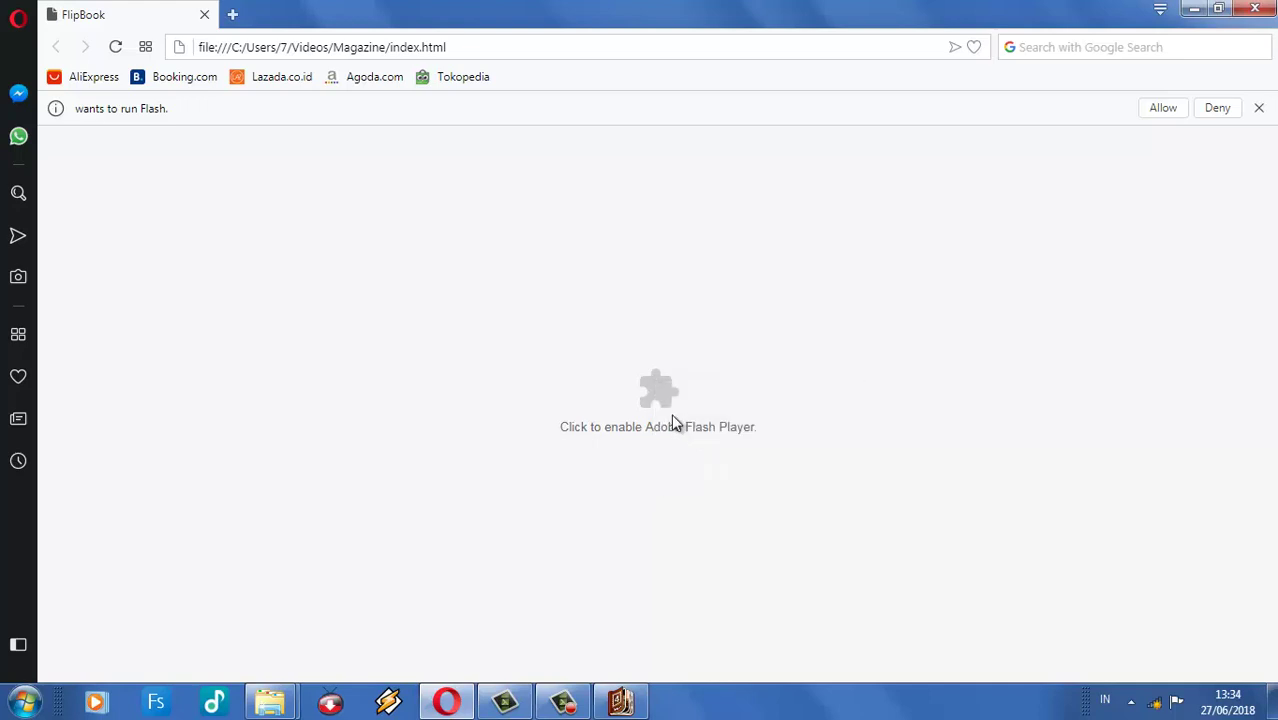
right_click(667, 410)
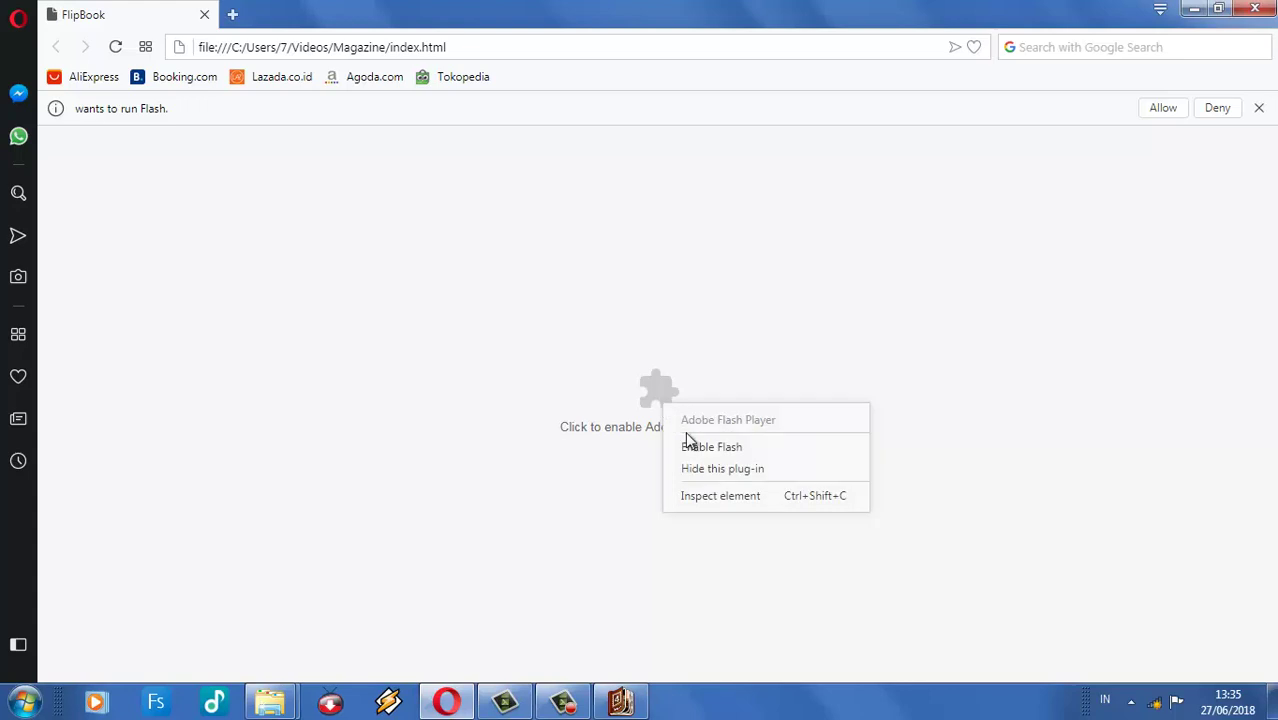
click(697, 468)
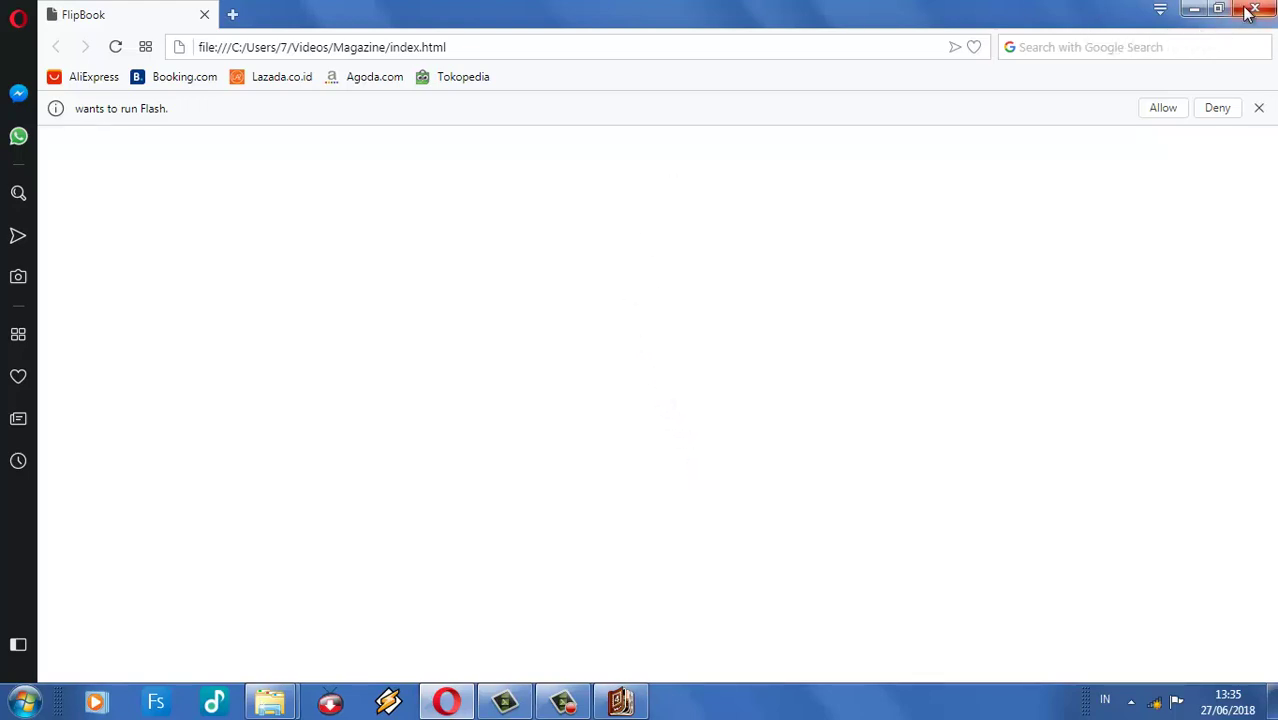
click(1170, 112)
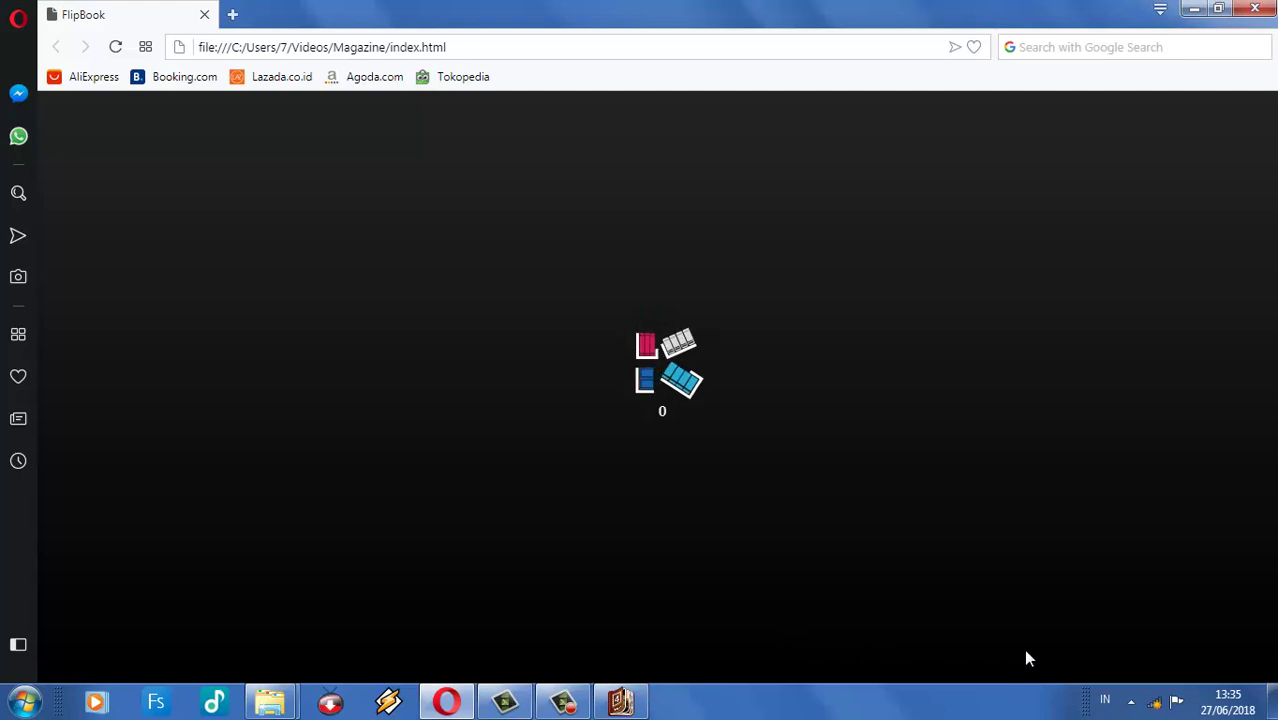
Step: Switch to Windows Explorer and open the published SWF file book from the Magazine folder in My Videos
click(284, 703)
click(234, 636)
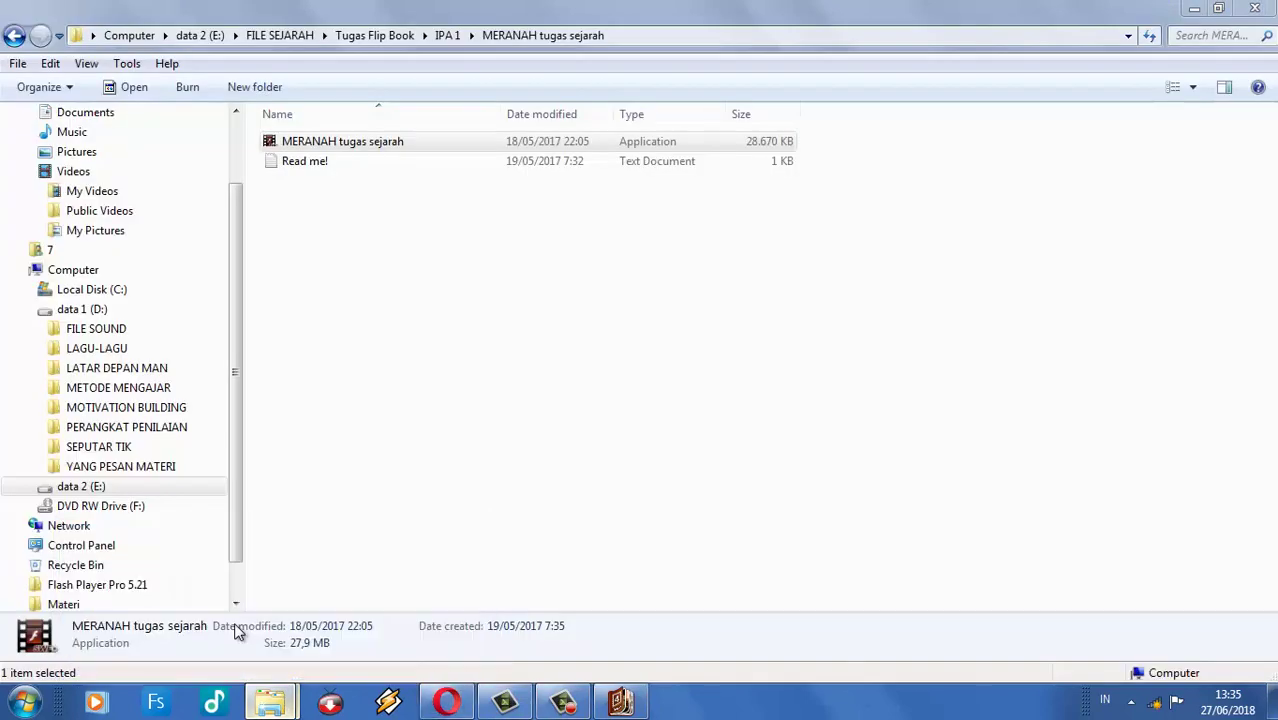
click(97, 194)
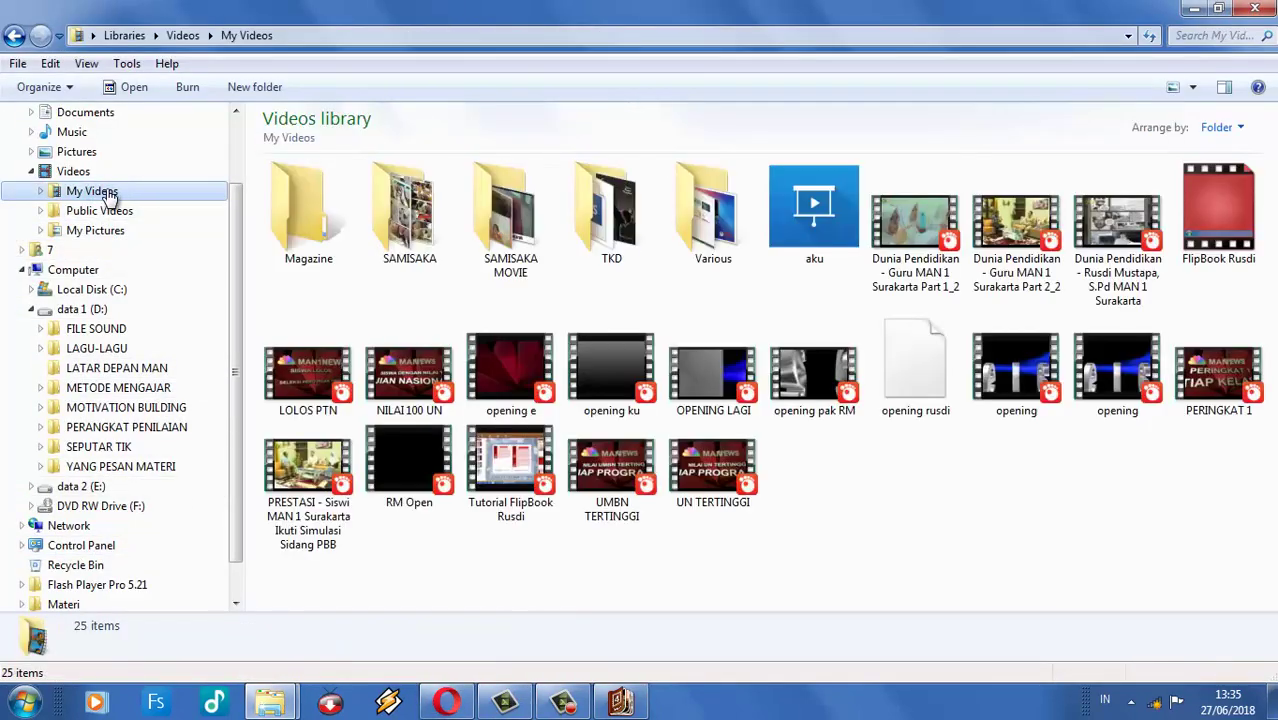
double_click(308, 230)
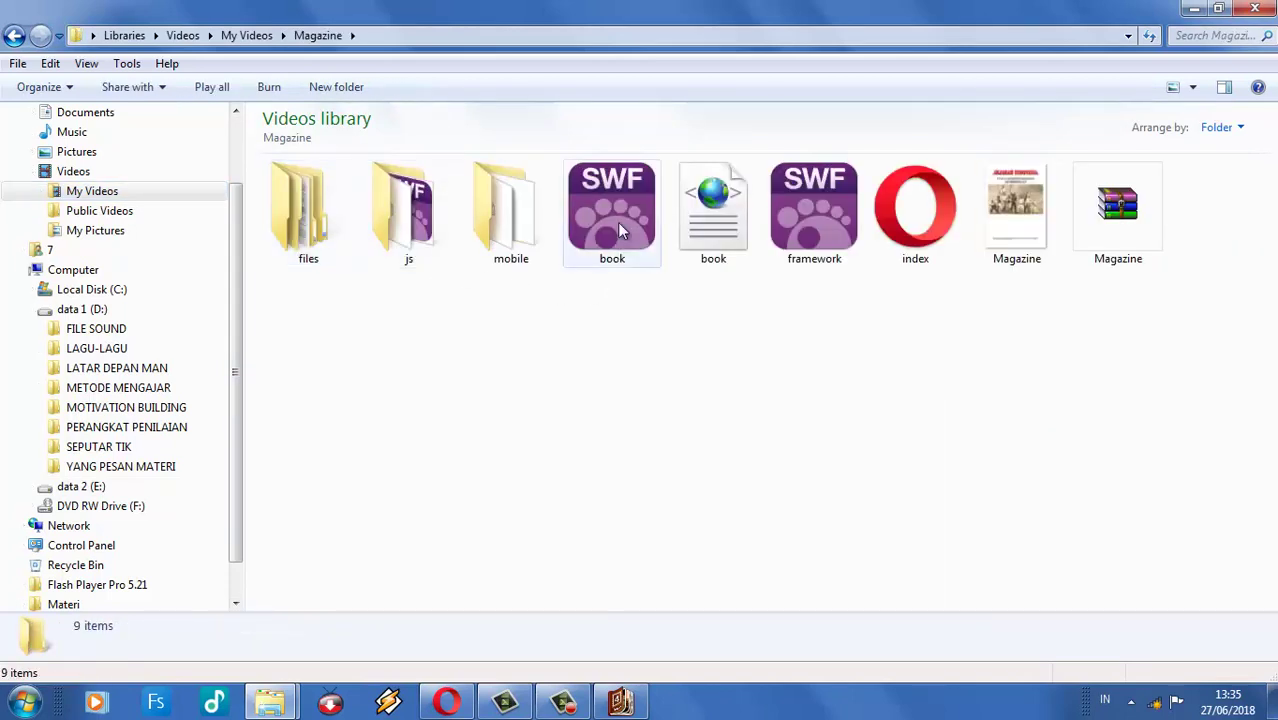
click(619, 227)
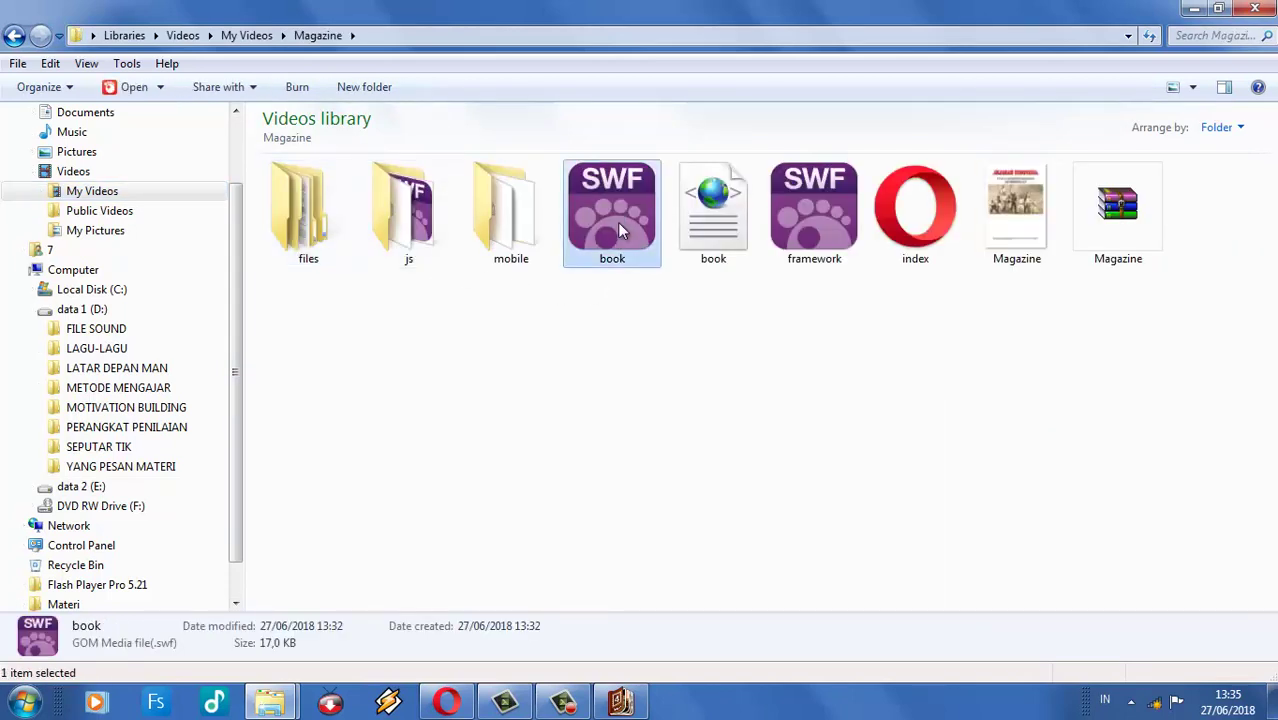
right_click(617, 222)
click(634, 234)
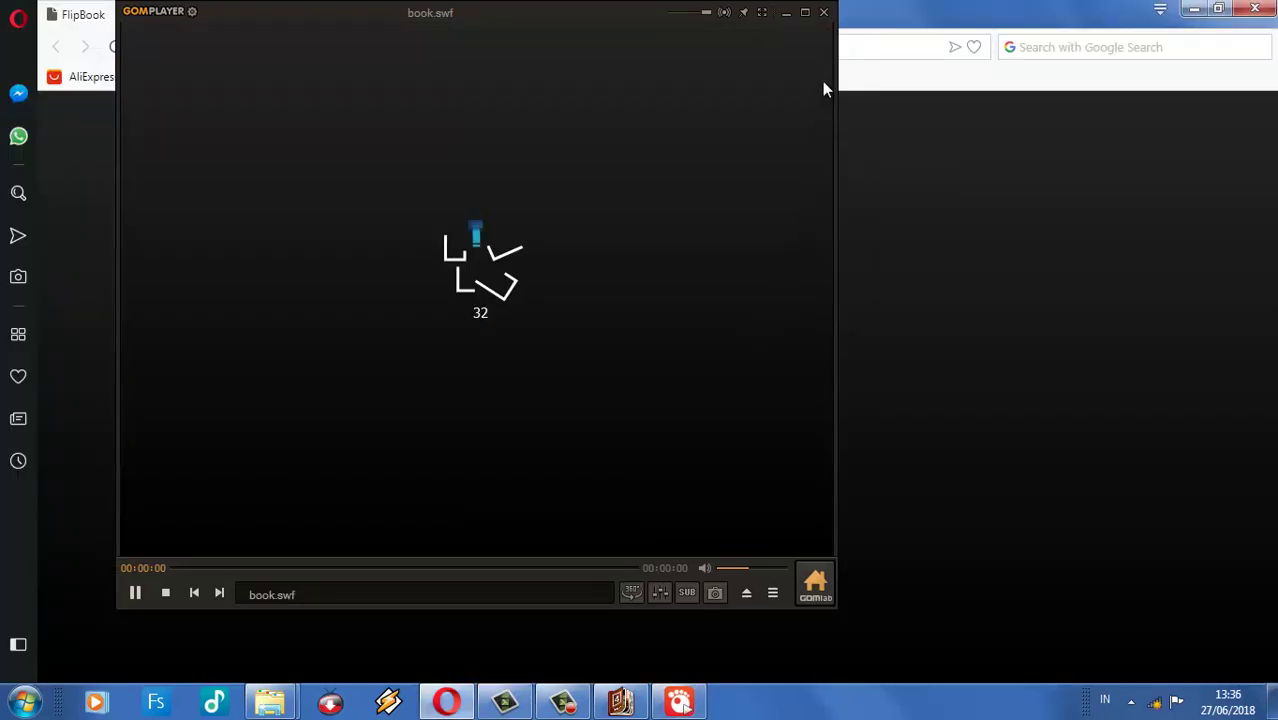
Step: Close the web browser and the publishing results dialog
click(1254, 12)
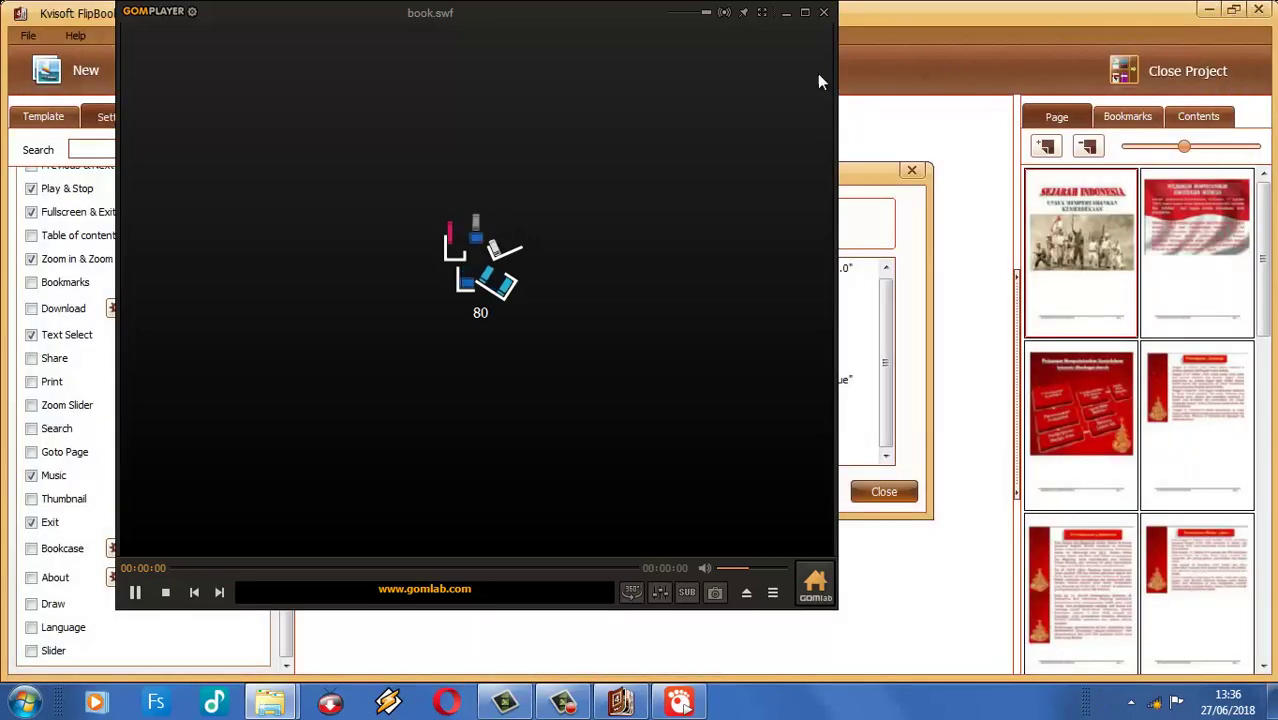
click(884, 491)
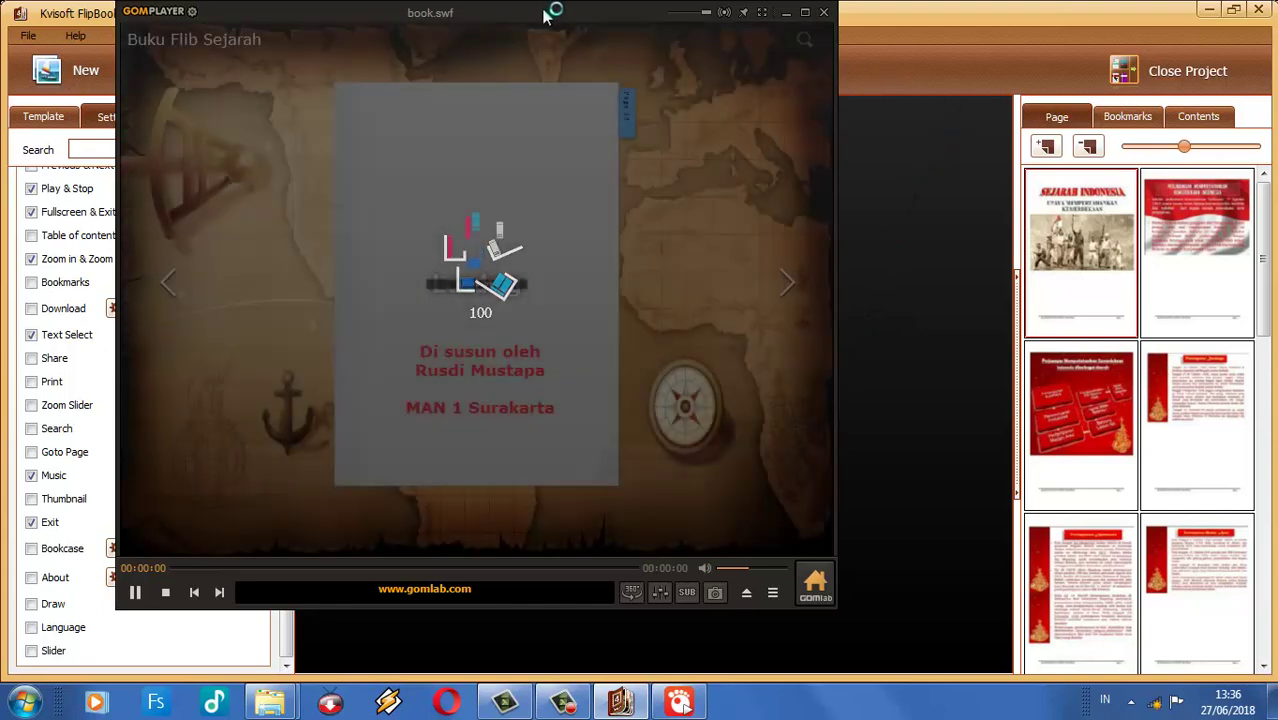
Step: Maximize the player window showing book.swf and turn the flipbook to pages 2-3
drag(550, 9, 618, 42)
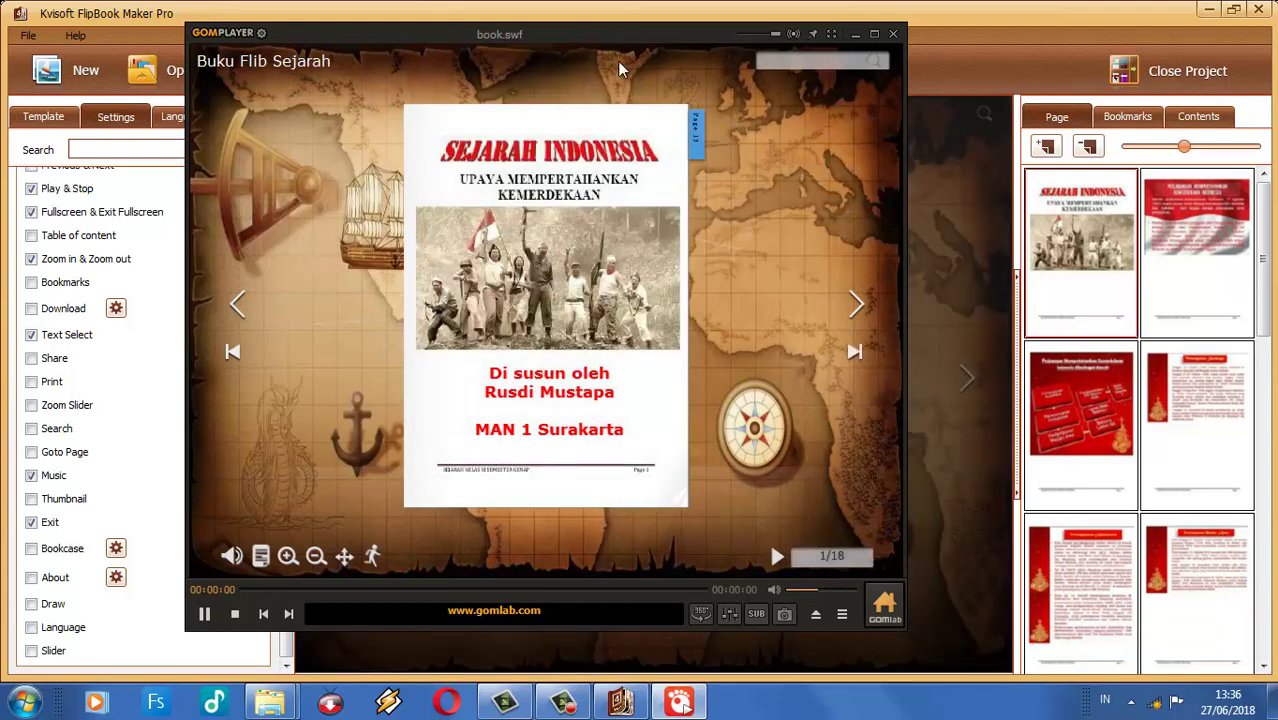
click(874, 35)
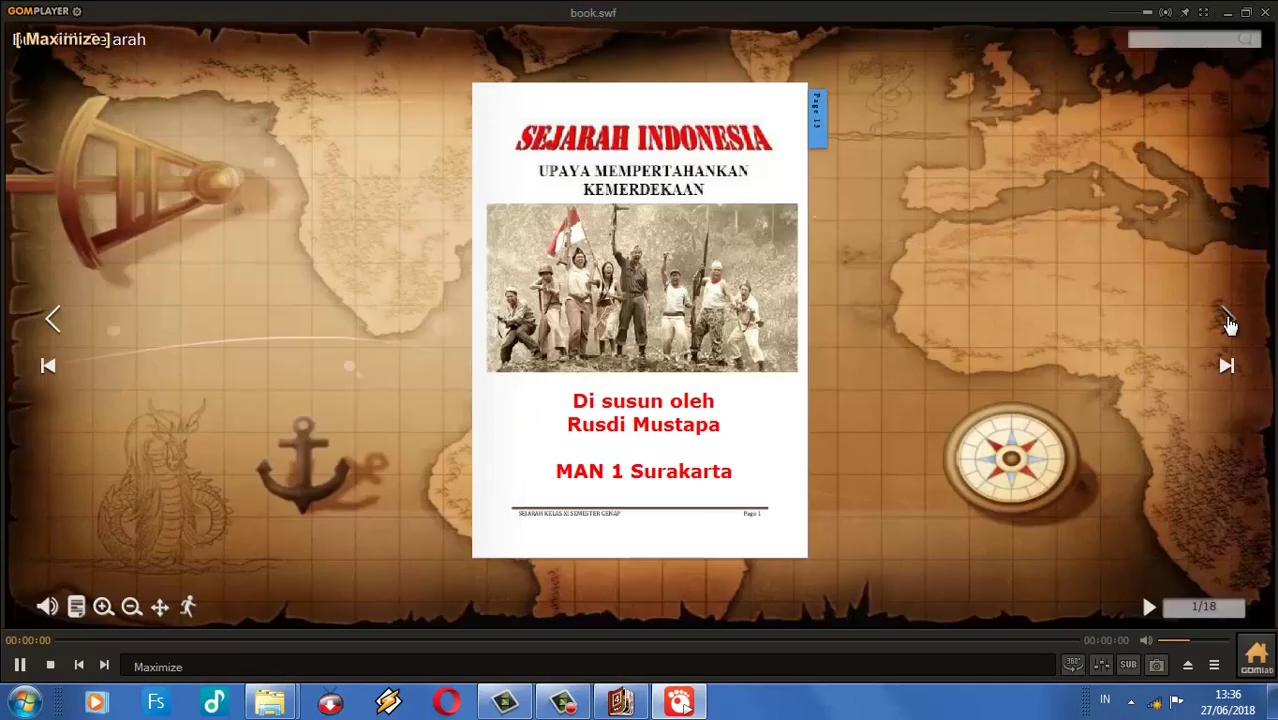
click(1228, 320)
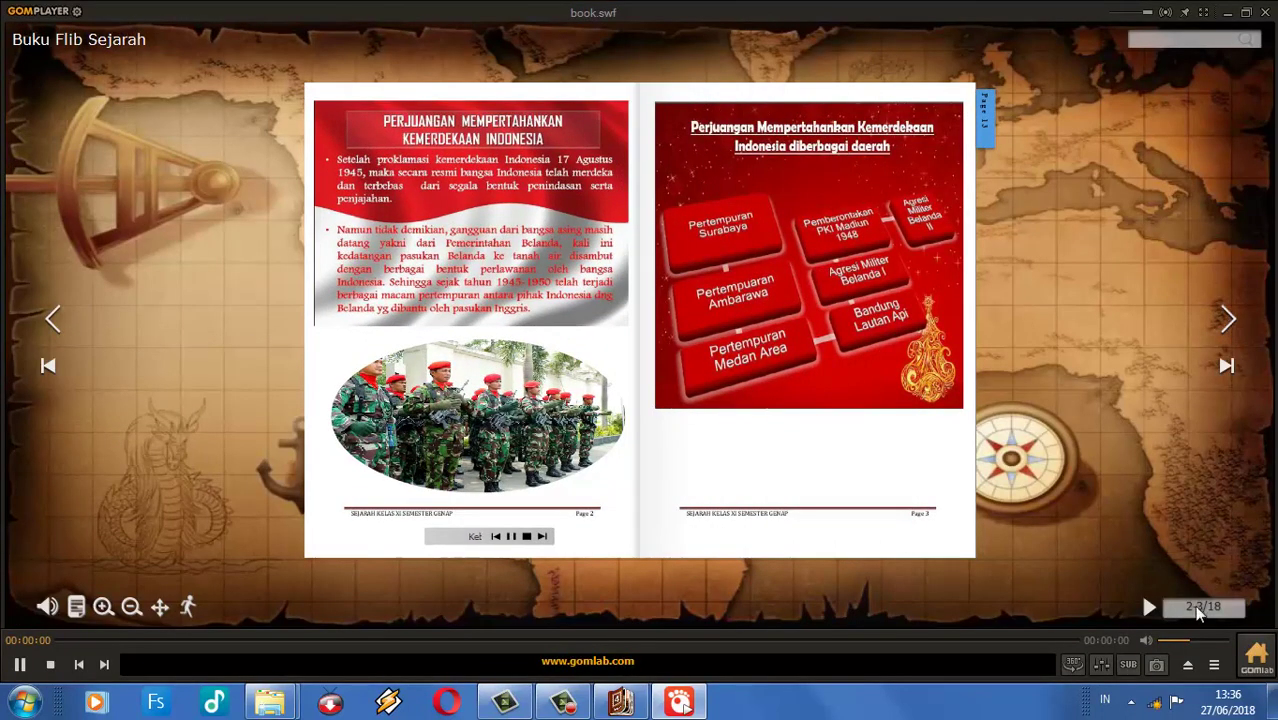
Step: Raise the player's volume and test the flipbook's zoom by zooming into pages 2-3 and back out
drag(1189, 648, 1215, 648)
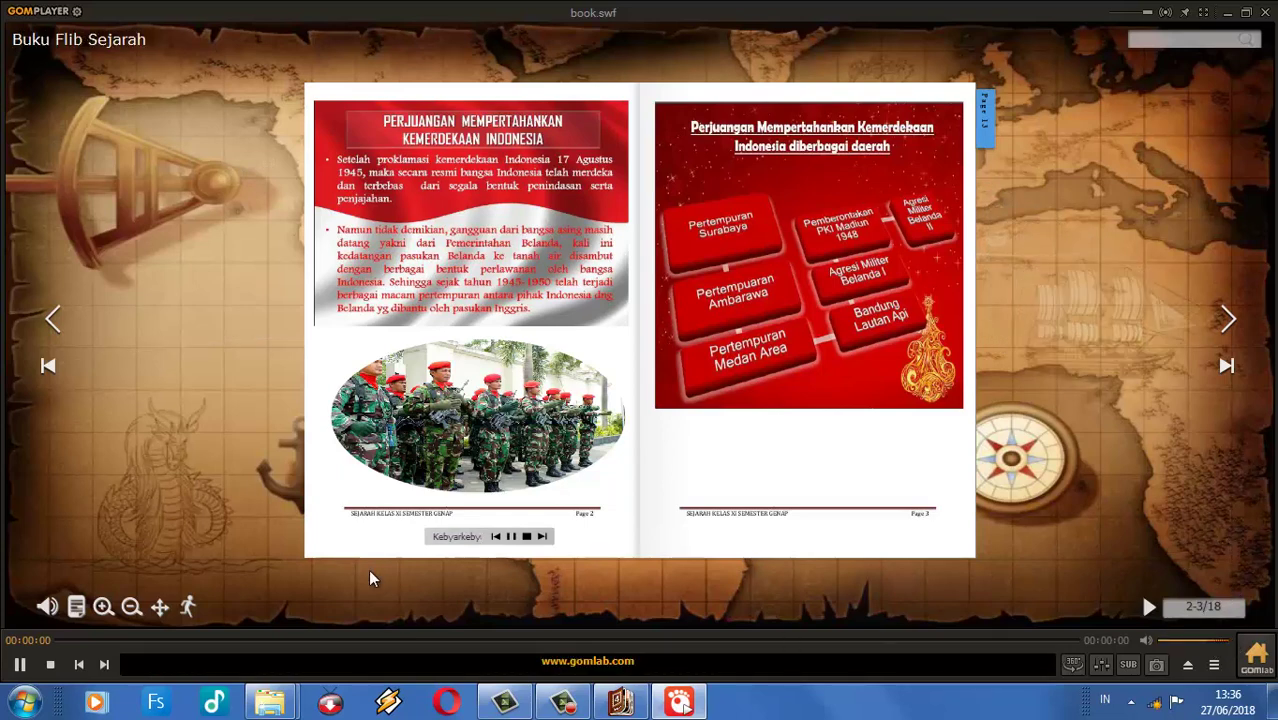
click(103, 610)
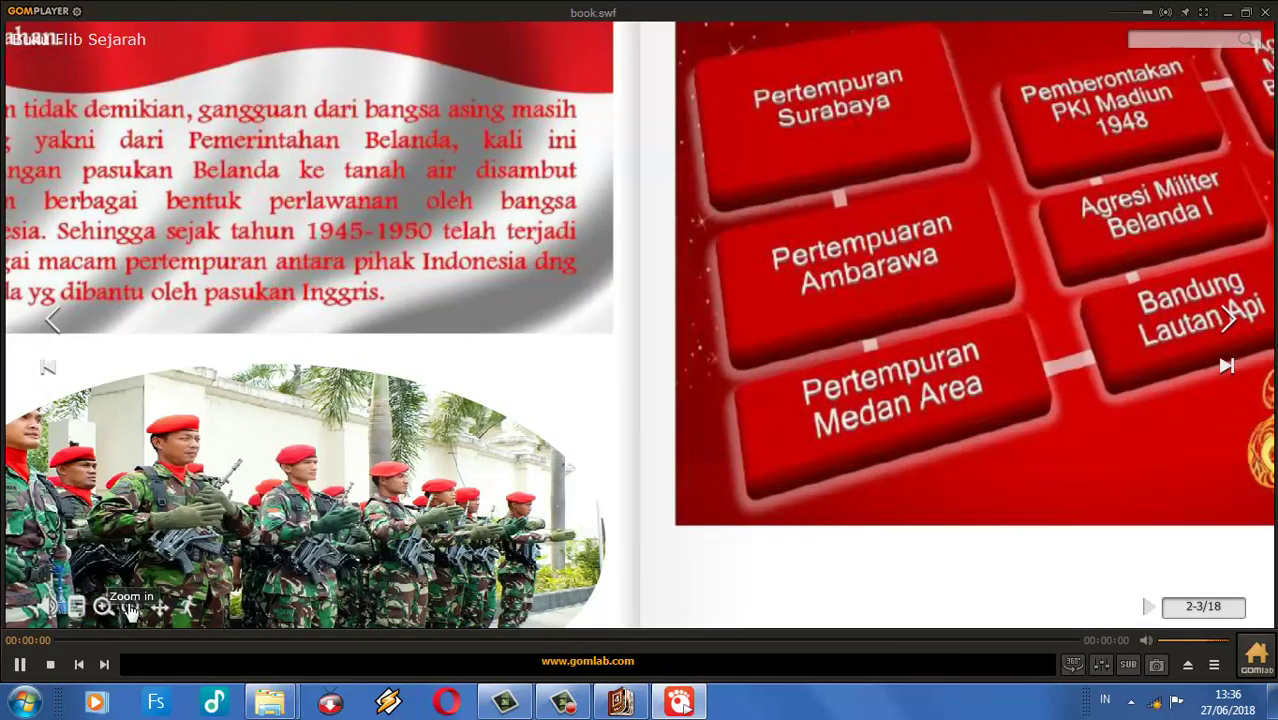
click(131, 610)
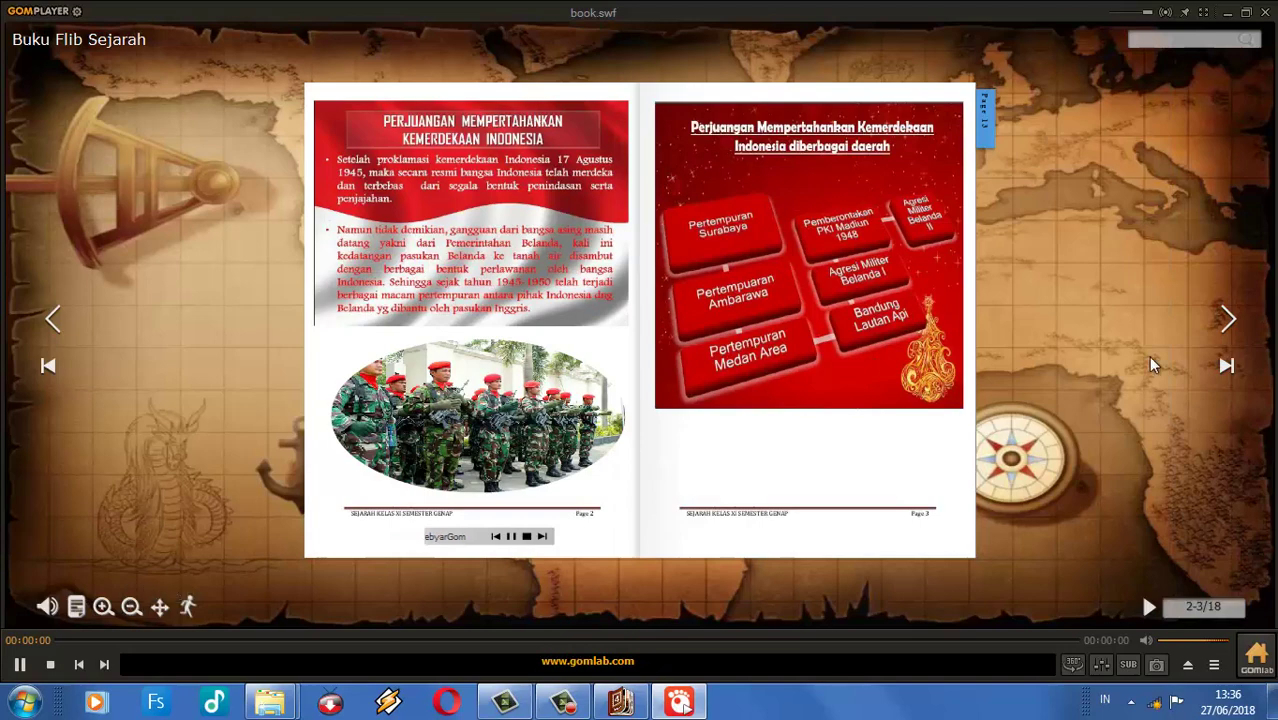
Step: Turn the flipbook to pages 6-7, then play and pause the embedded Pertempuran Medan Area video
click(1229, 320)
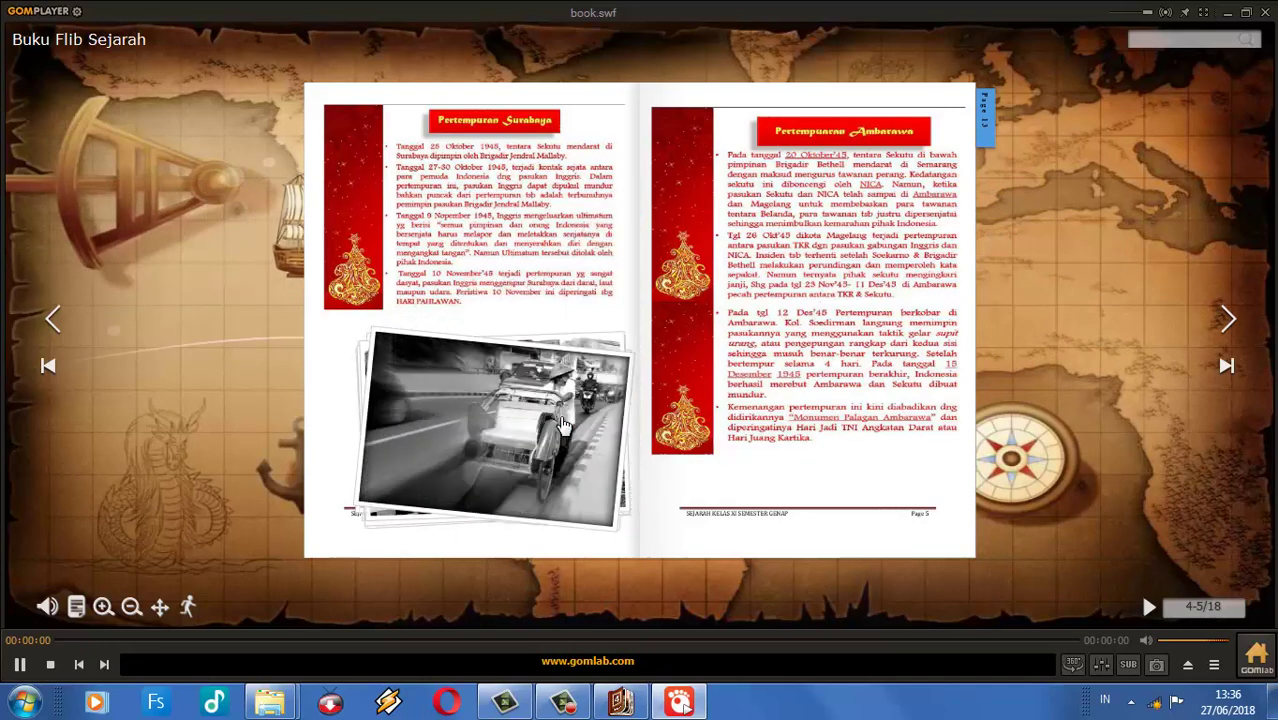
click(1229, 325)
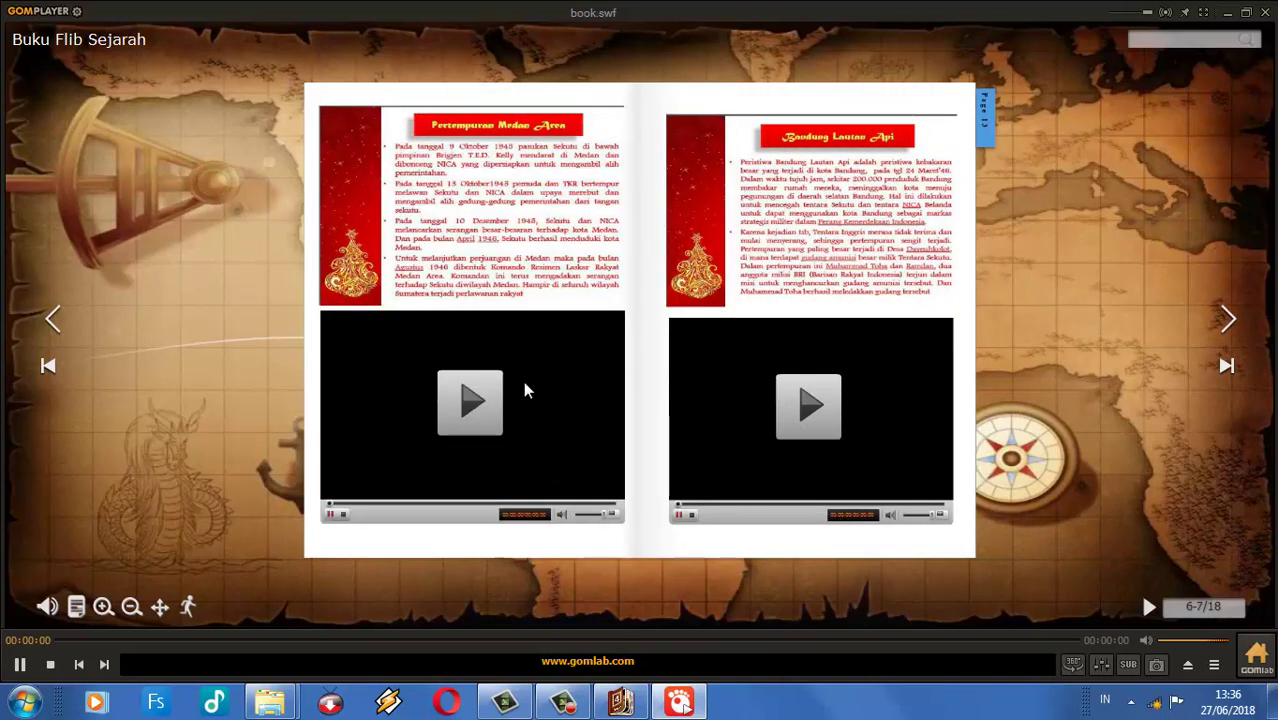
click(455, 410)
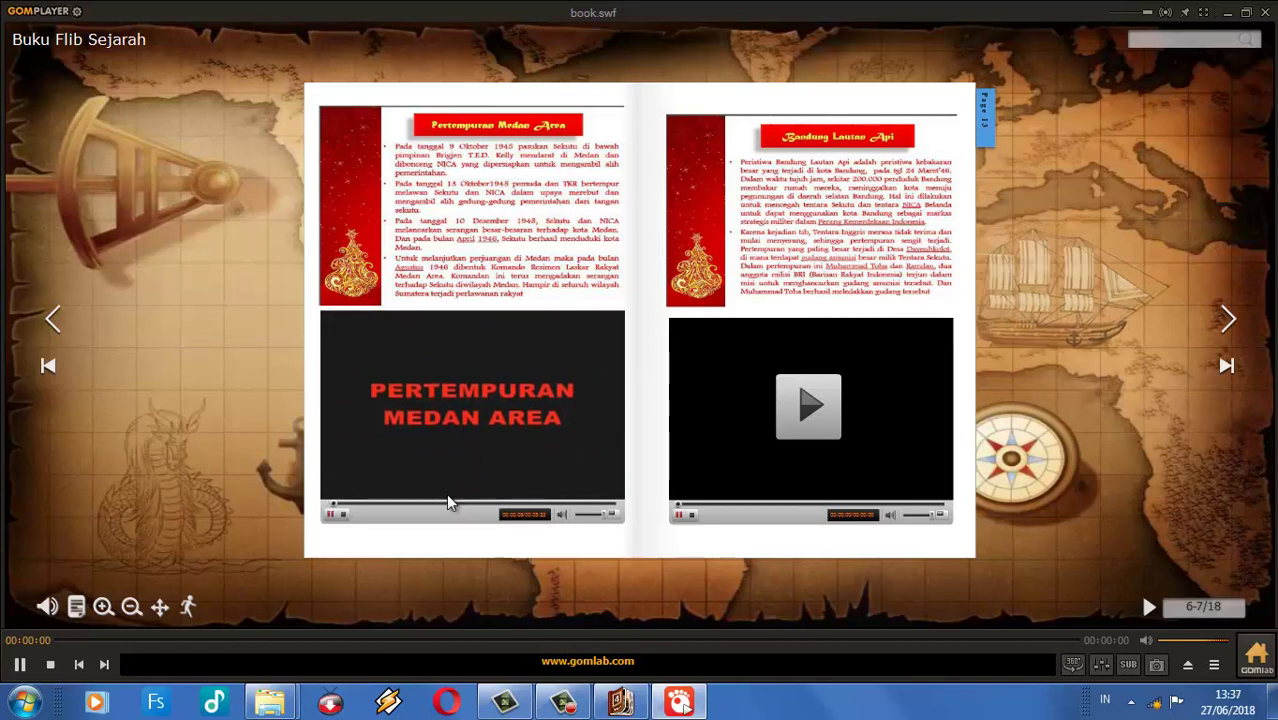
click(333, 515)
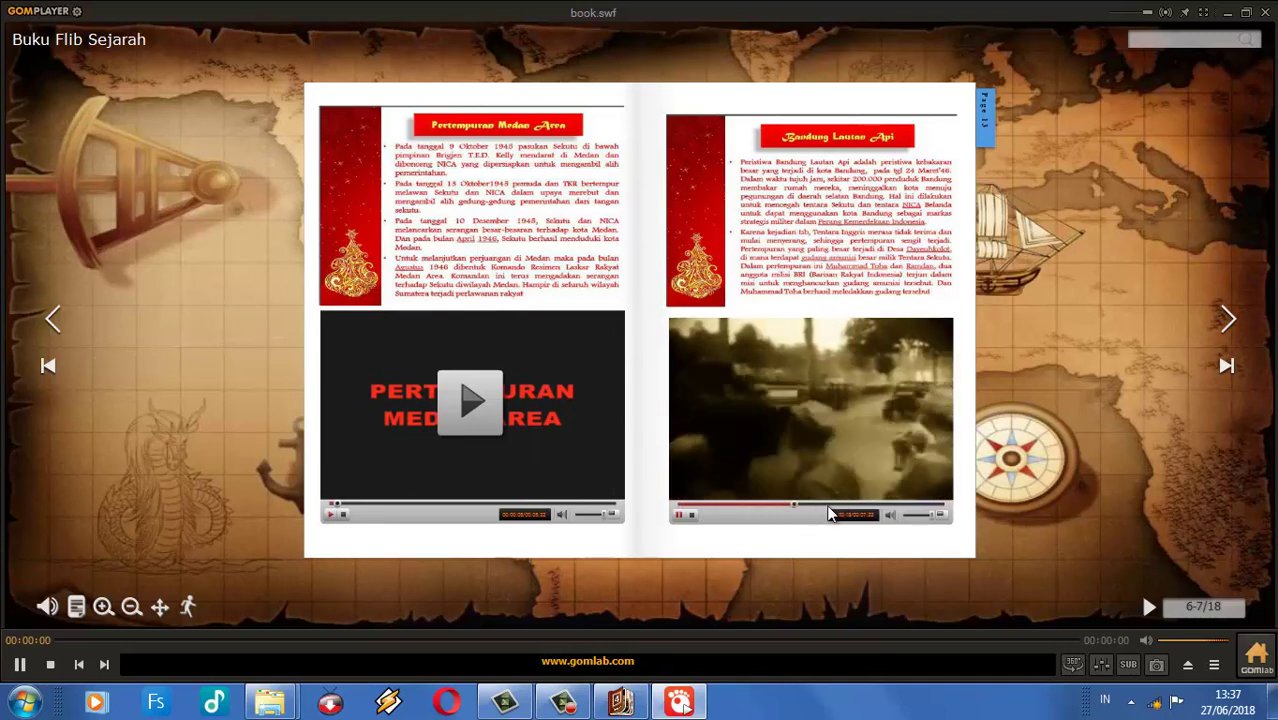
Step: Test playback of the Bandung Lautan Api video on page 7 by skipping forward to near its end
click(868, 510)
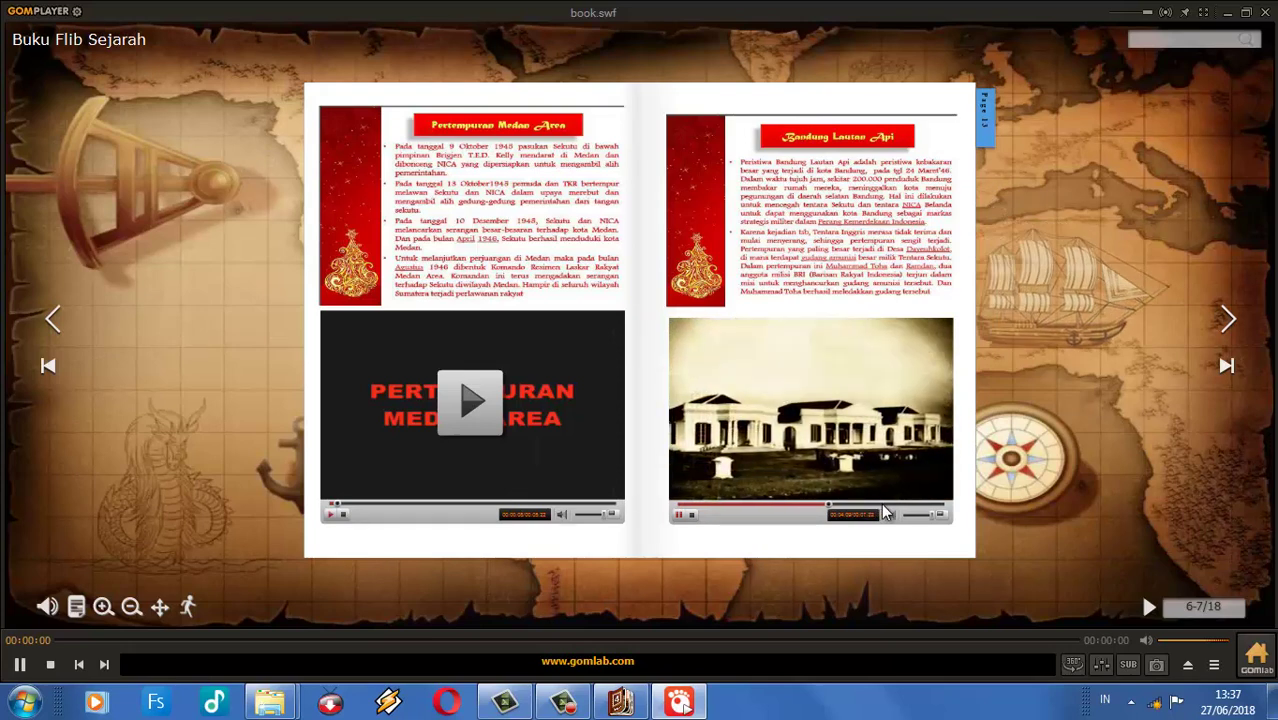
click(914, 511)
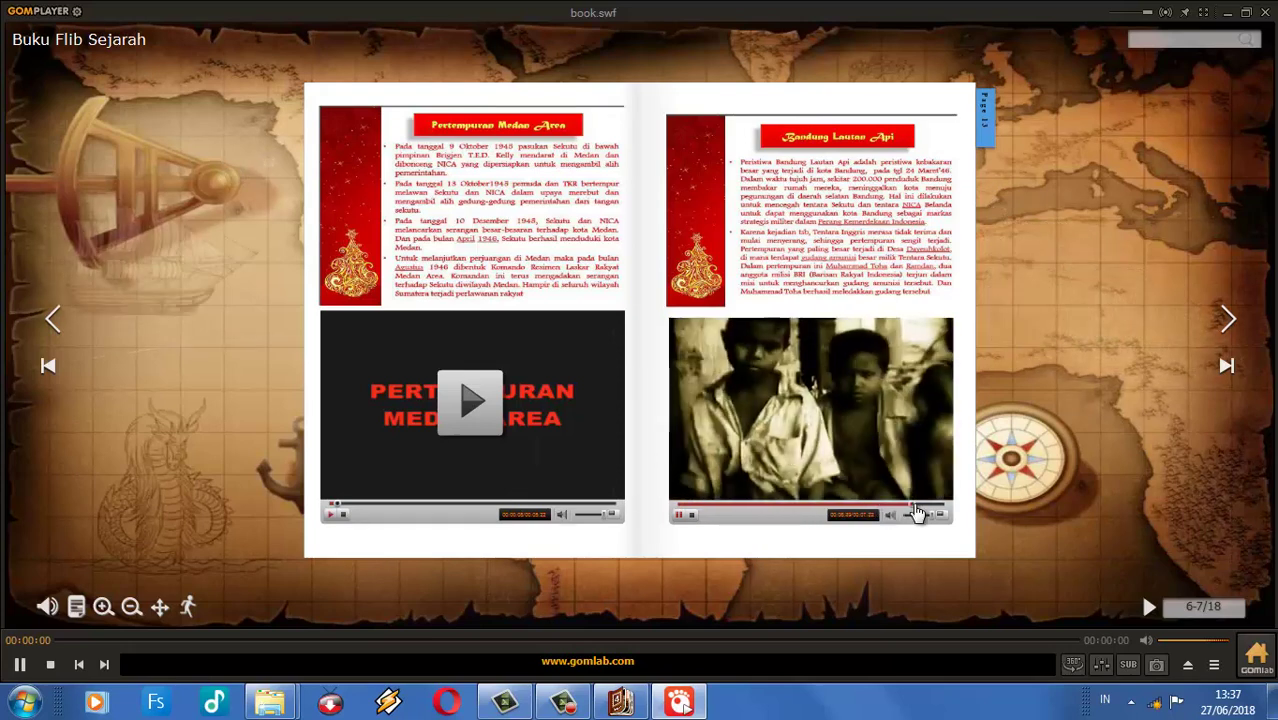